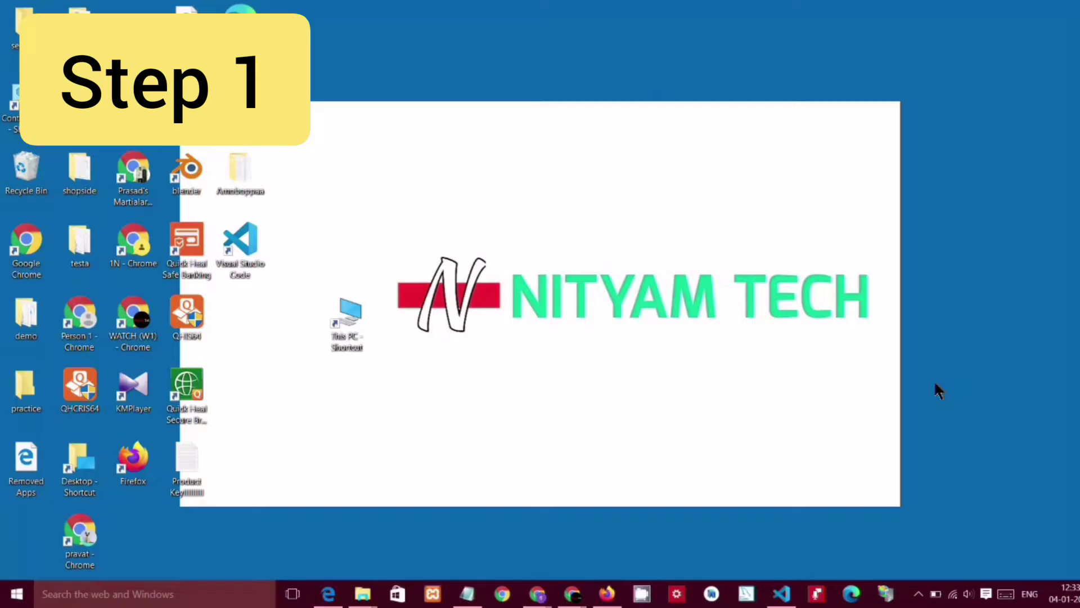
Refresh the desktop and open the inetpub folder on Local Disk (C:).
right_click(935, 384)
key("e")
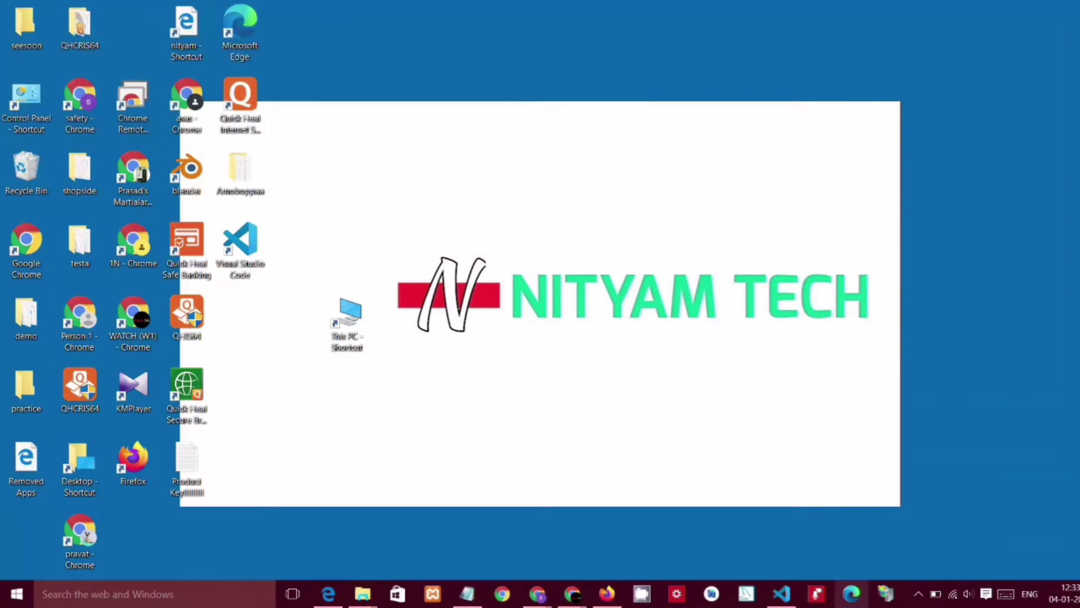
double_click(349, 315)
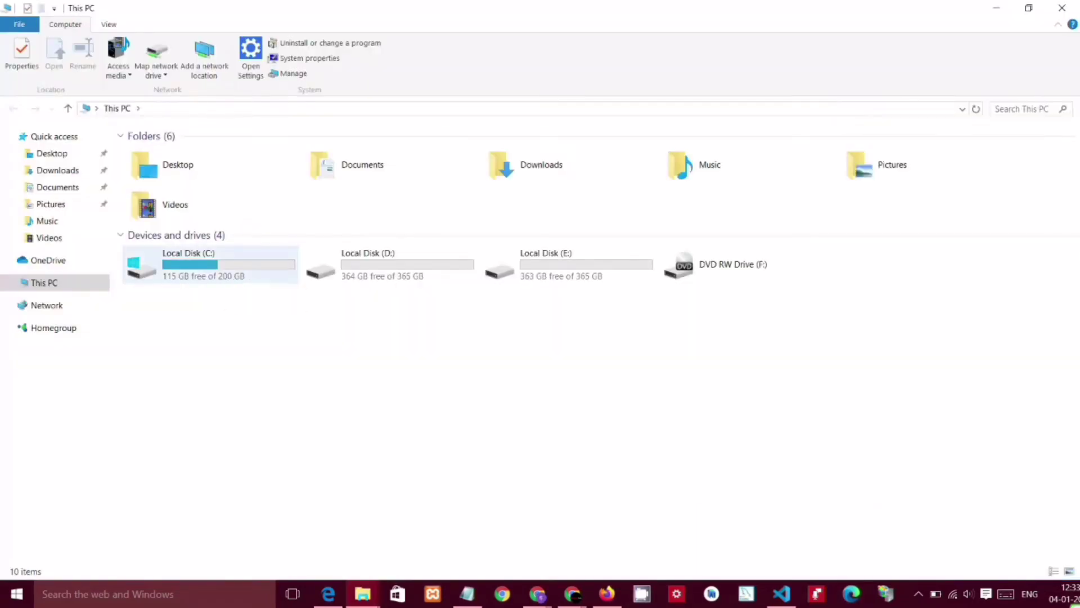
double_click(225, 270)
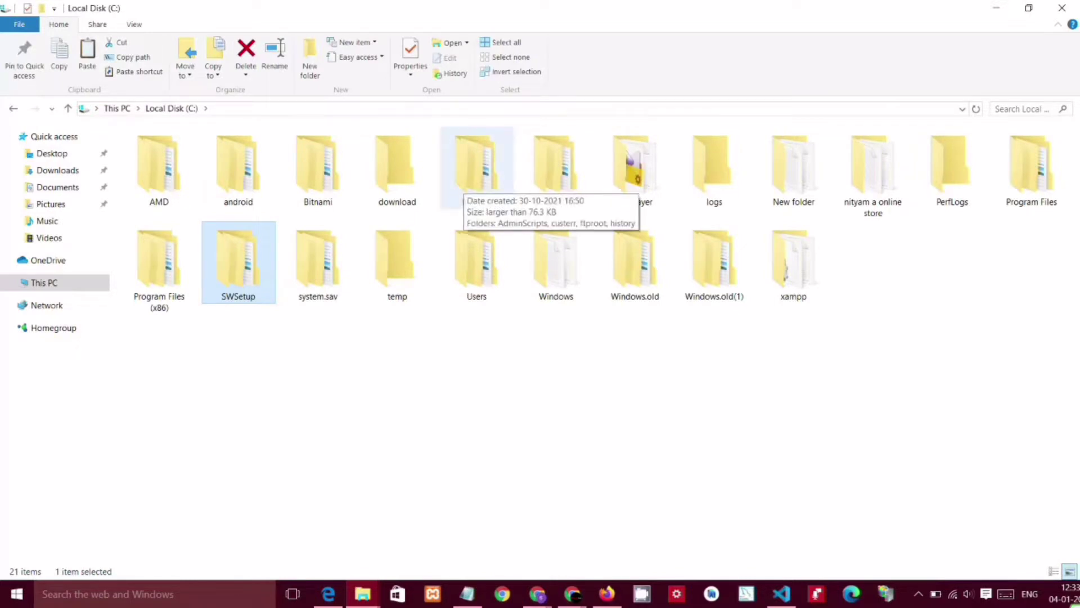
double_click(476, 180)
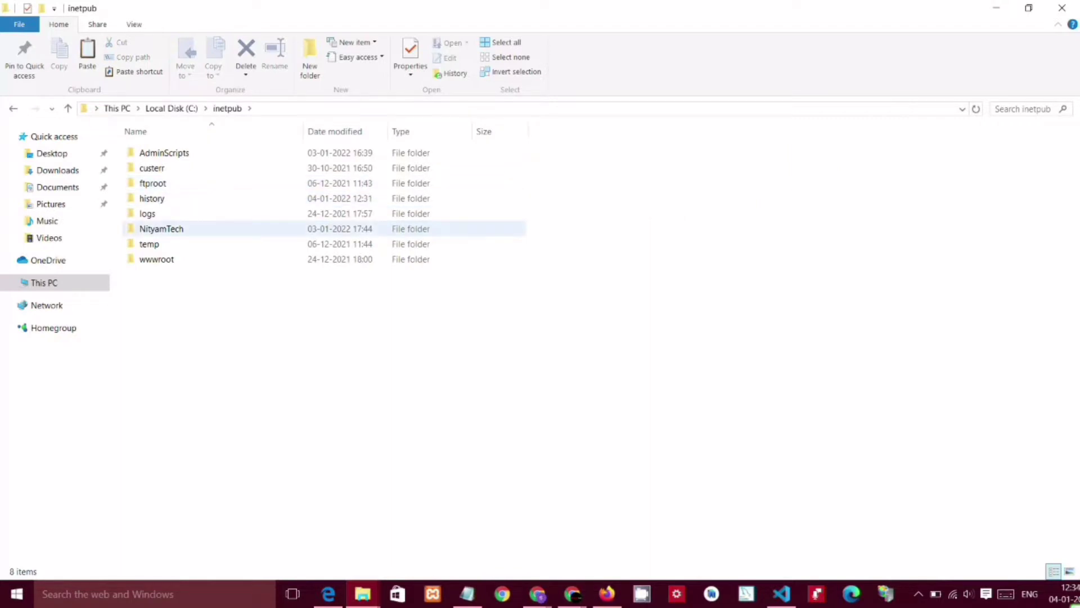
Create a new folder named web12 inside the inetpub folder.
right_click(256, 293)
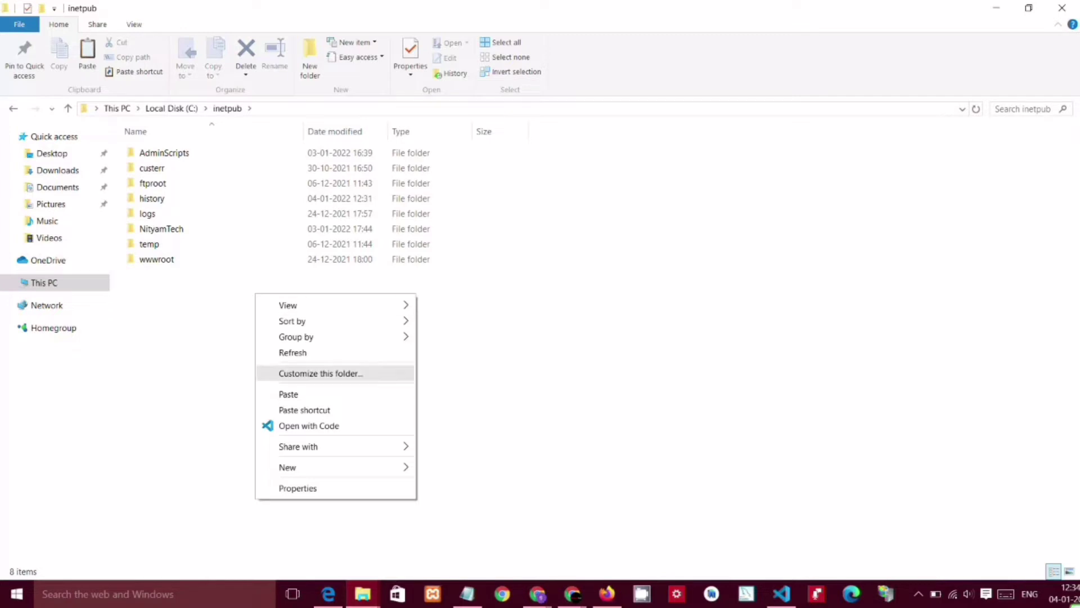
mouse_move(292, 467)
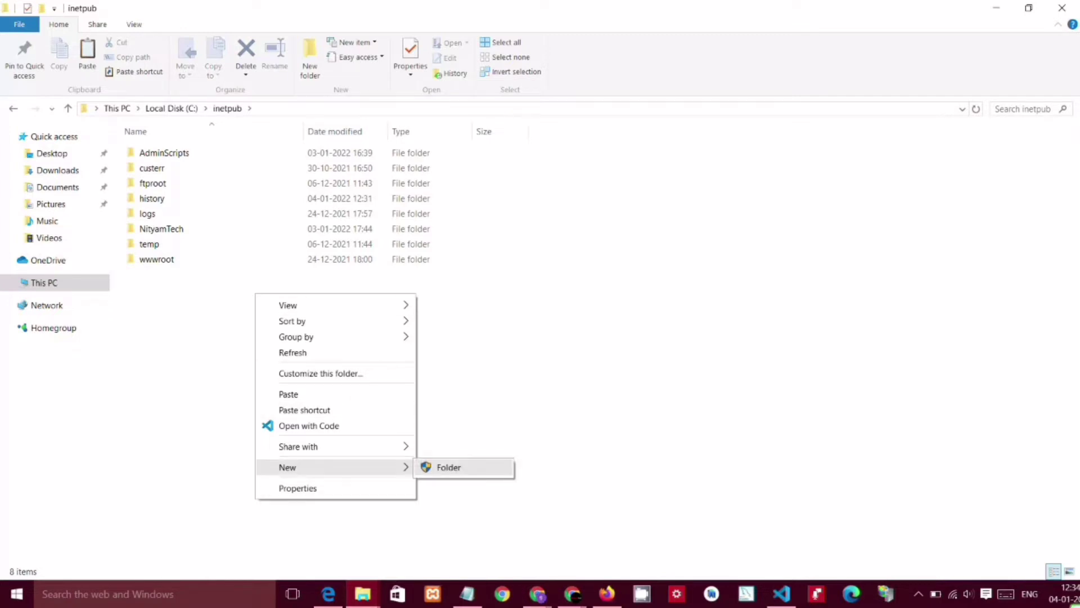
left_click(448, 467)
type("web")
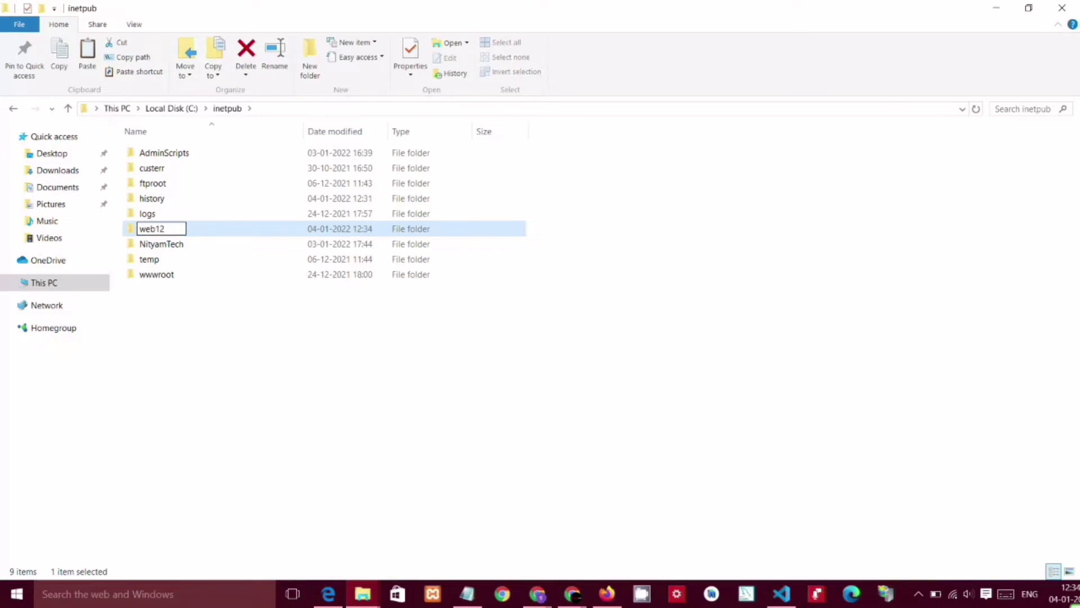
type("12")
key("Return")
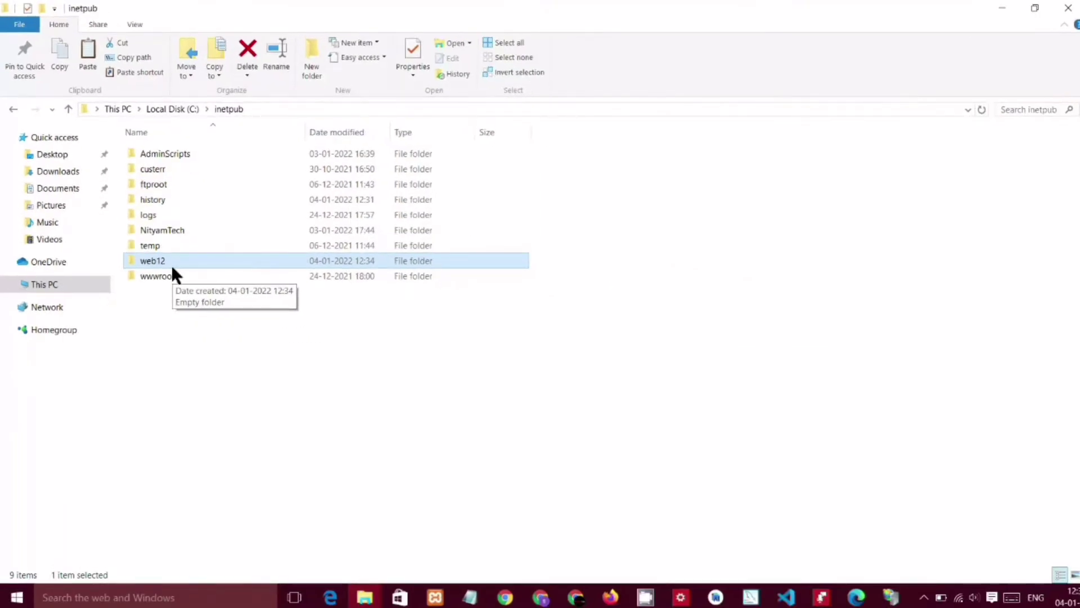
Open the web12 folder and paste the copied website files into it.
double_click(172, 267)
key("ctrl+v")
key("Return")
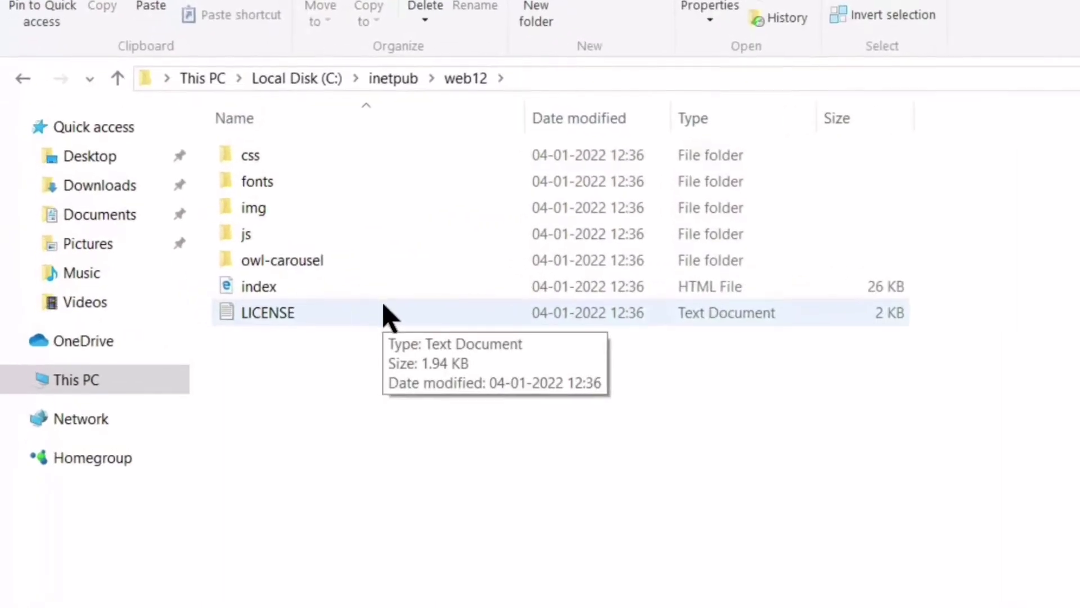
double_click(378, 307)
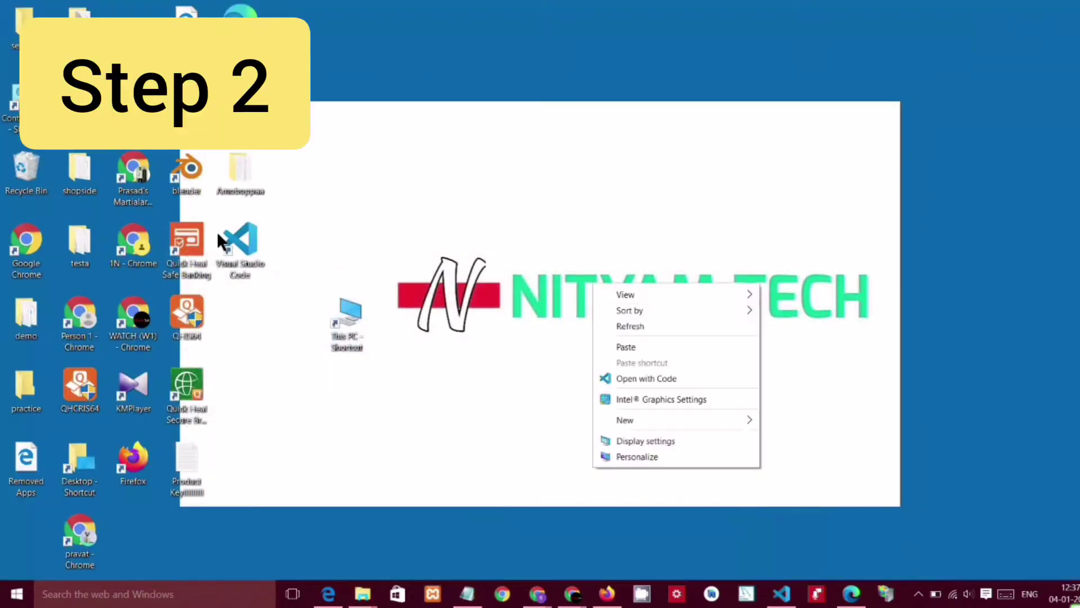
Find and open Internet Information Services (IIS) Manager from the desktop.
key("e")
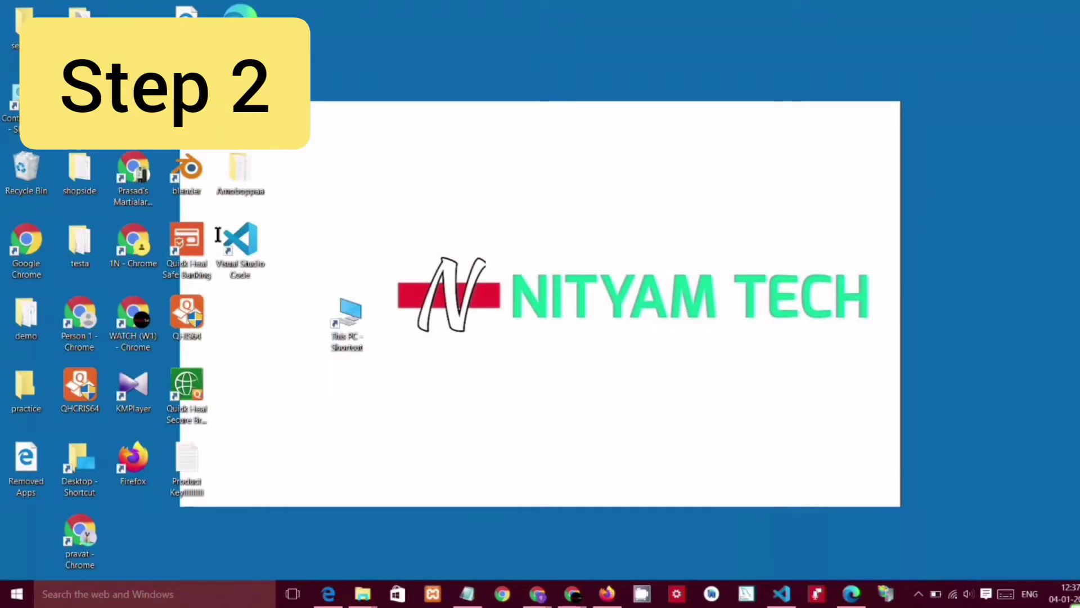
key("super")
type("iis")
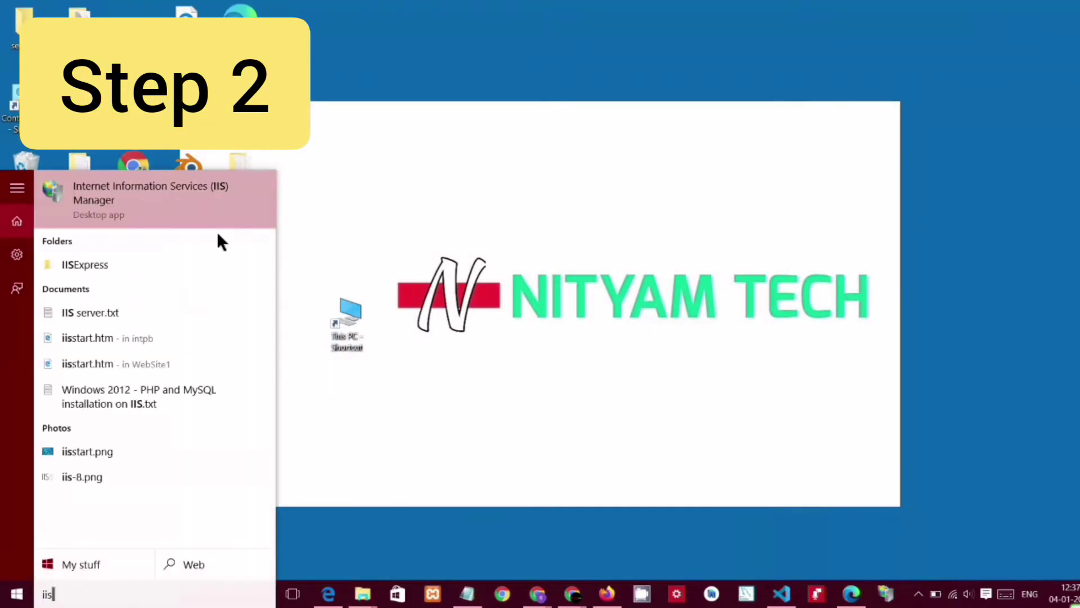
key("Return")
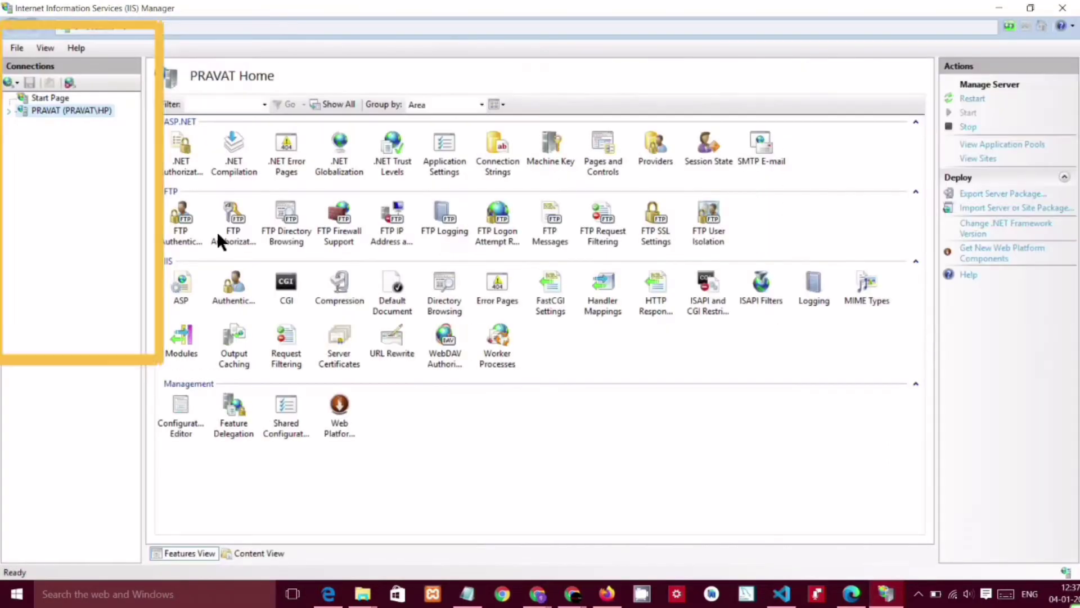
Expand the server in the connections tree and show the entries under Sites.
key("Down")
key("Down")
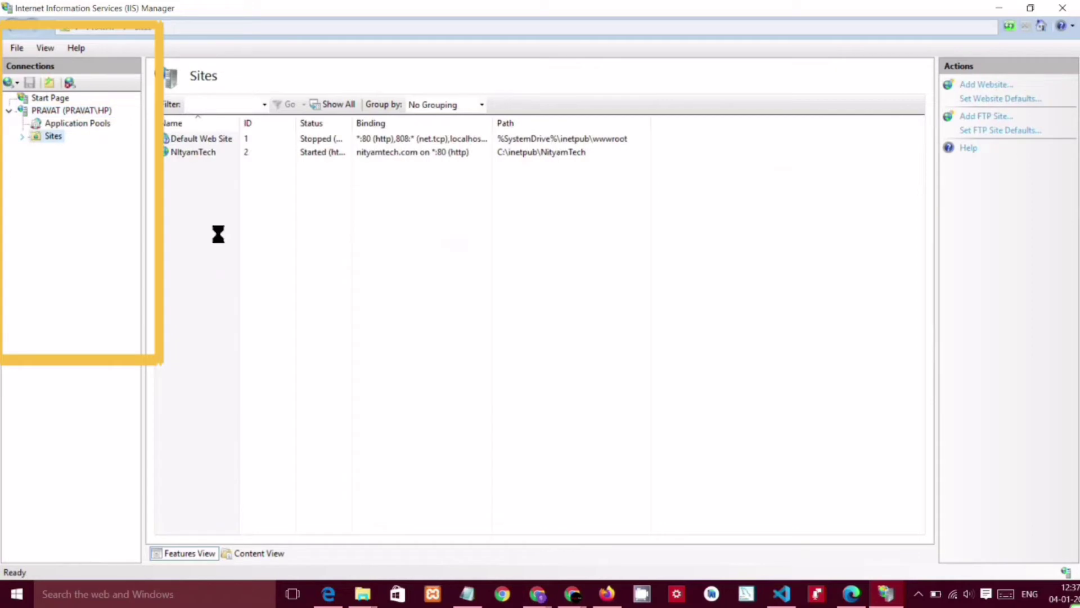
key("Right")
key("shift+F10")
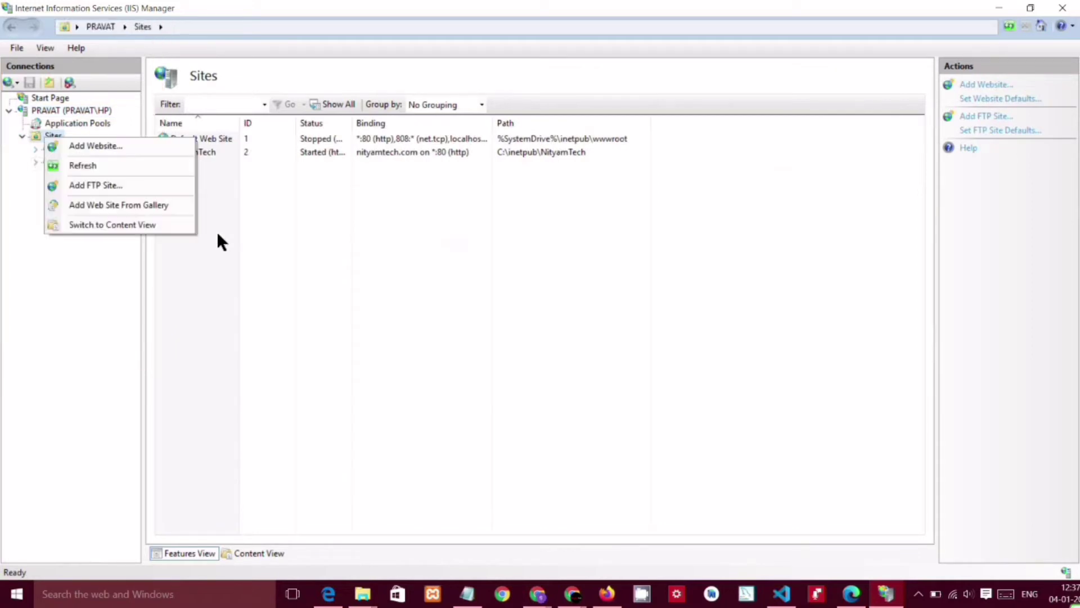
key("Escape")
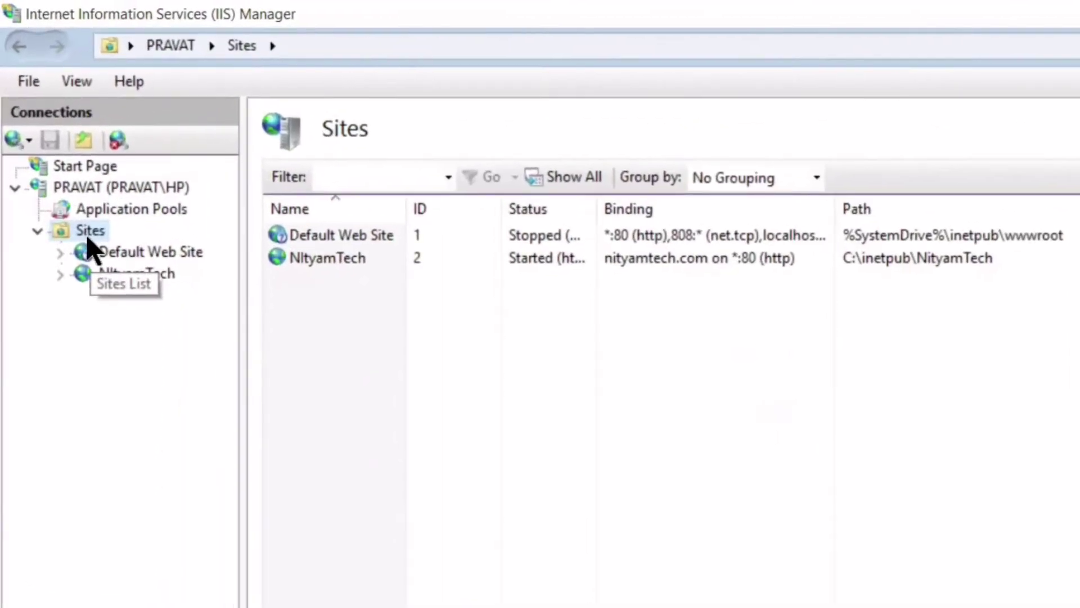
Start adding a website under Sites and enter web12 as its site name.
right_click(88, 237)
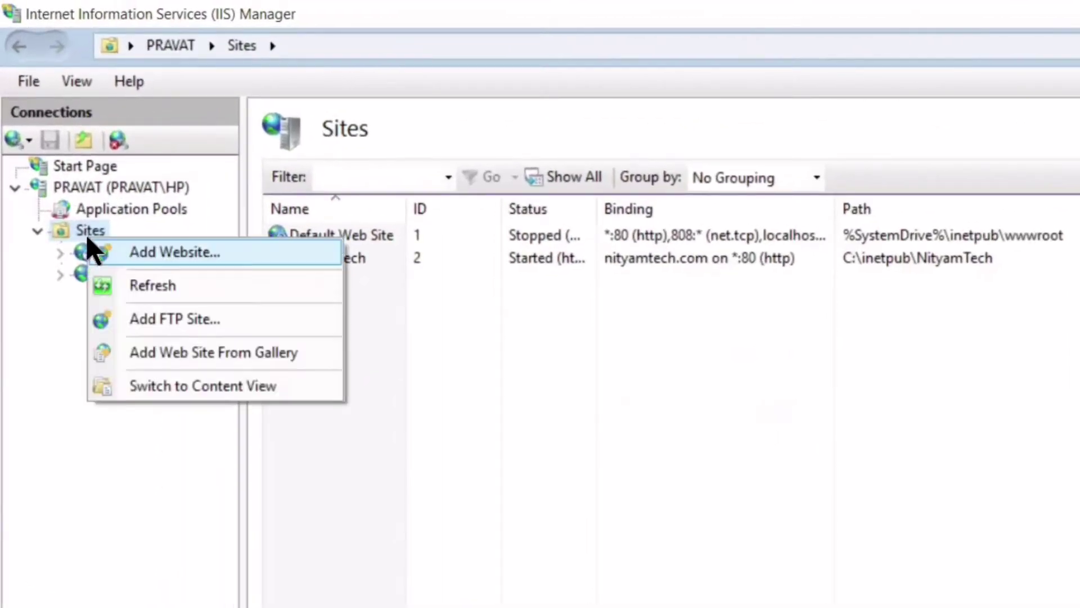
left_click(93, 250)
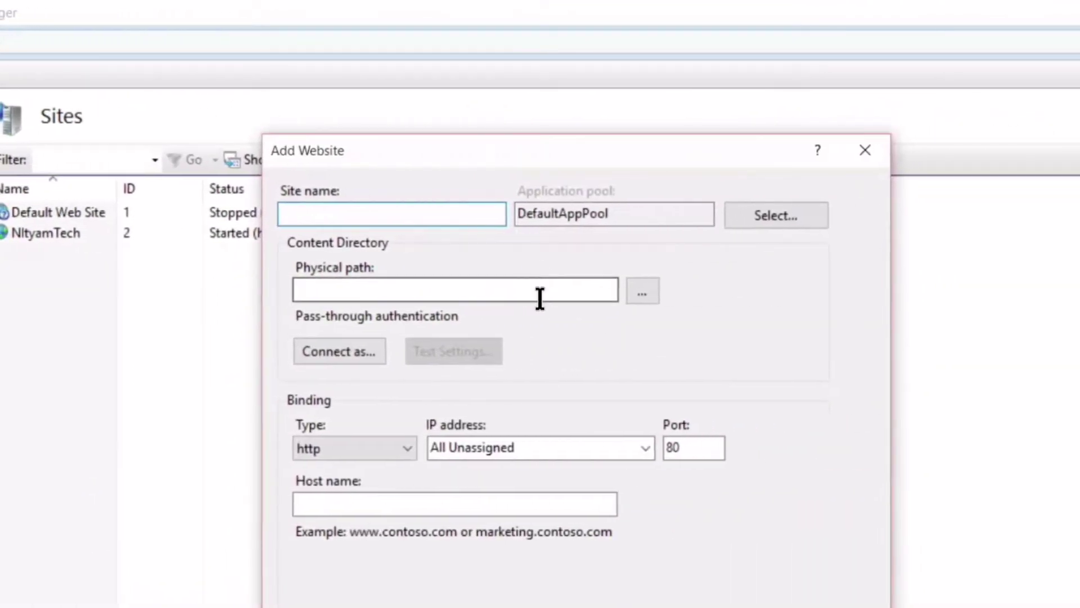
type("web12")
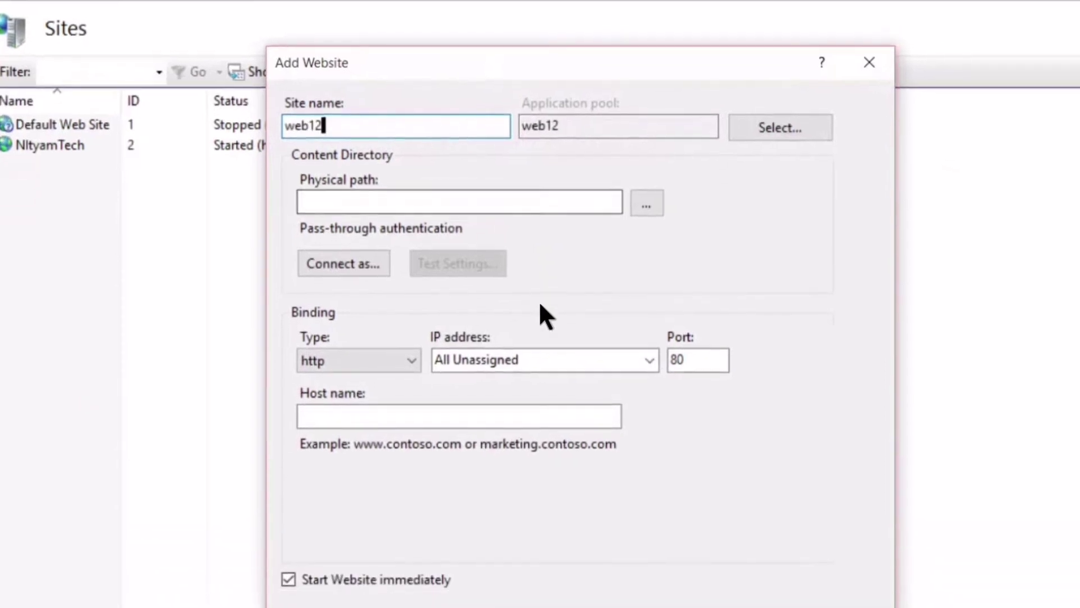
Browse to the web12 folder inside inetpub and set the site's physical path to C:\inetpub\web12.
key("Tab")
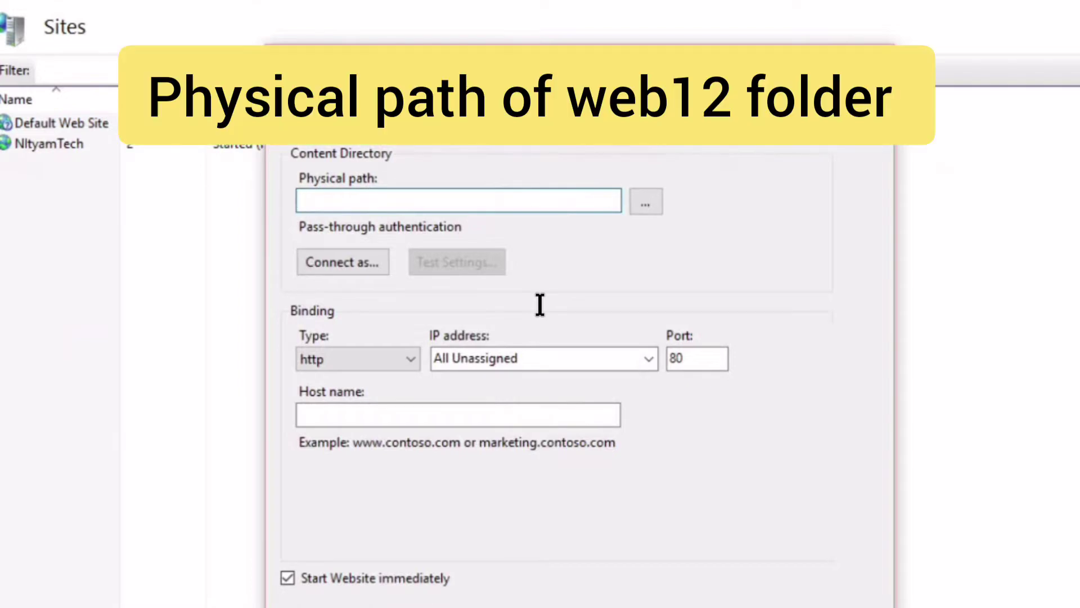
key("Tab")
key("space")
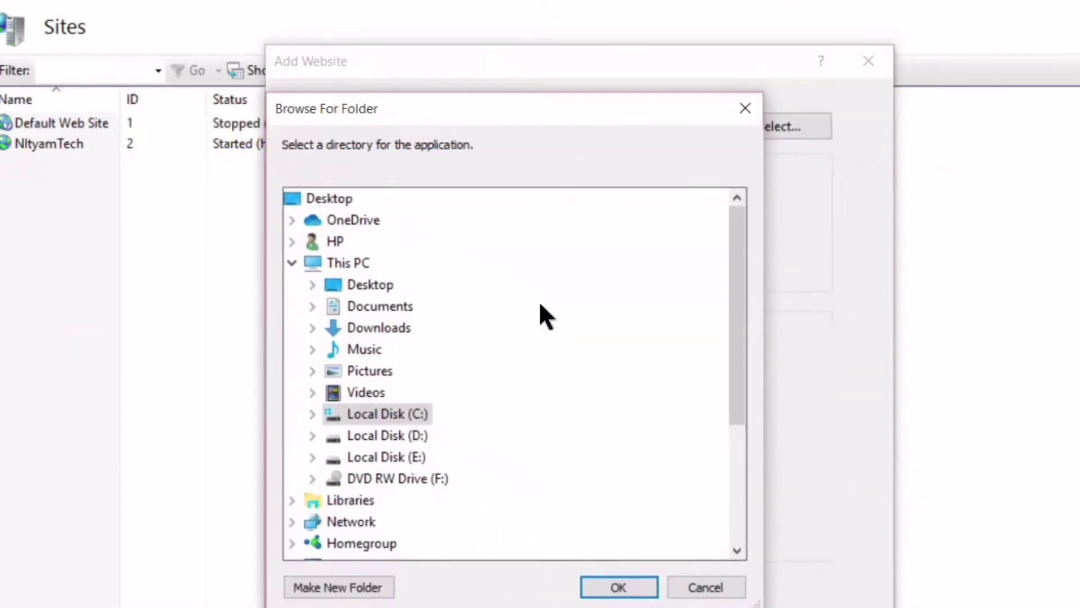
key("Right")
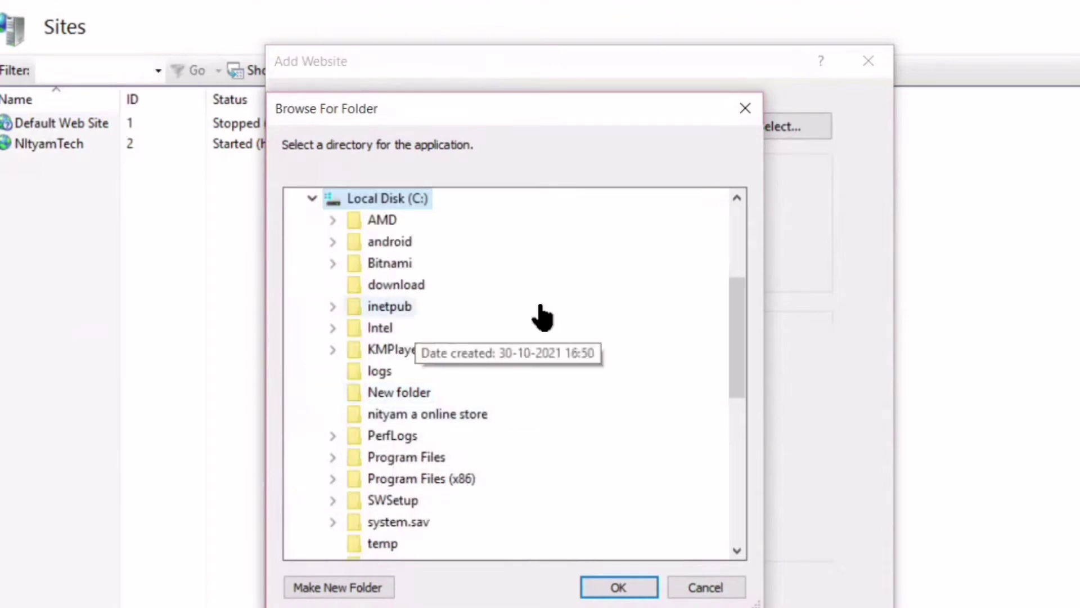
left_click(540, 306)
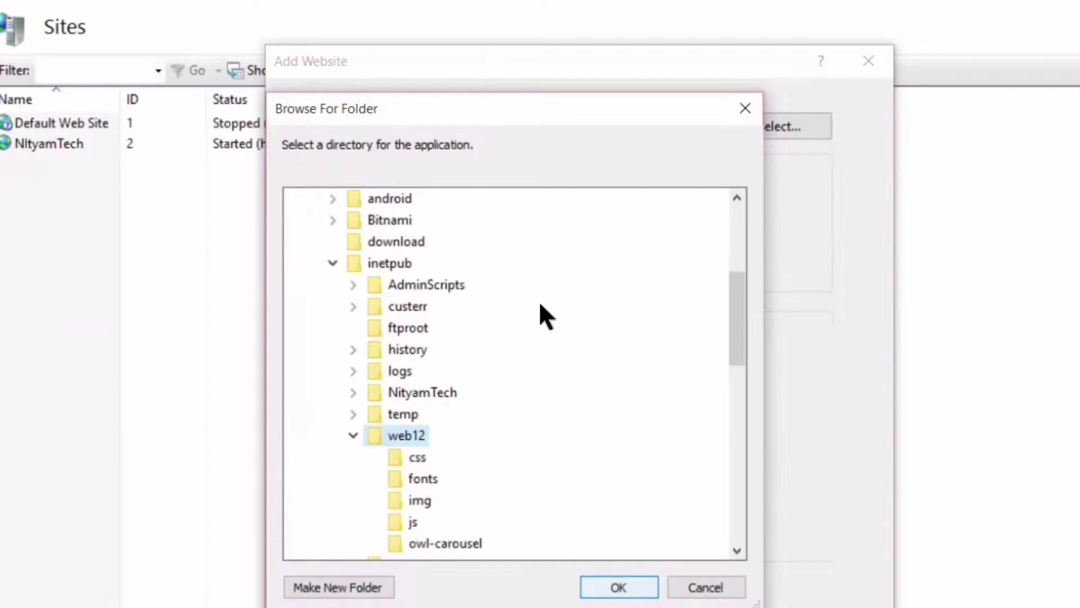
key("Return")
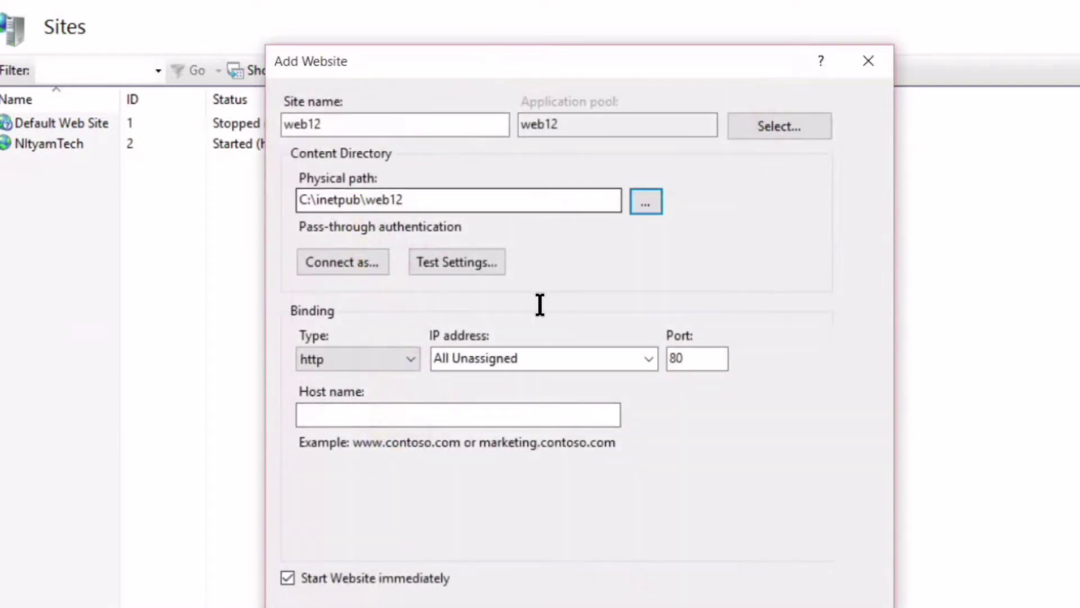
Review the available binding types for the new website and keep http selected.
key("shift+Tab")
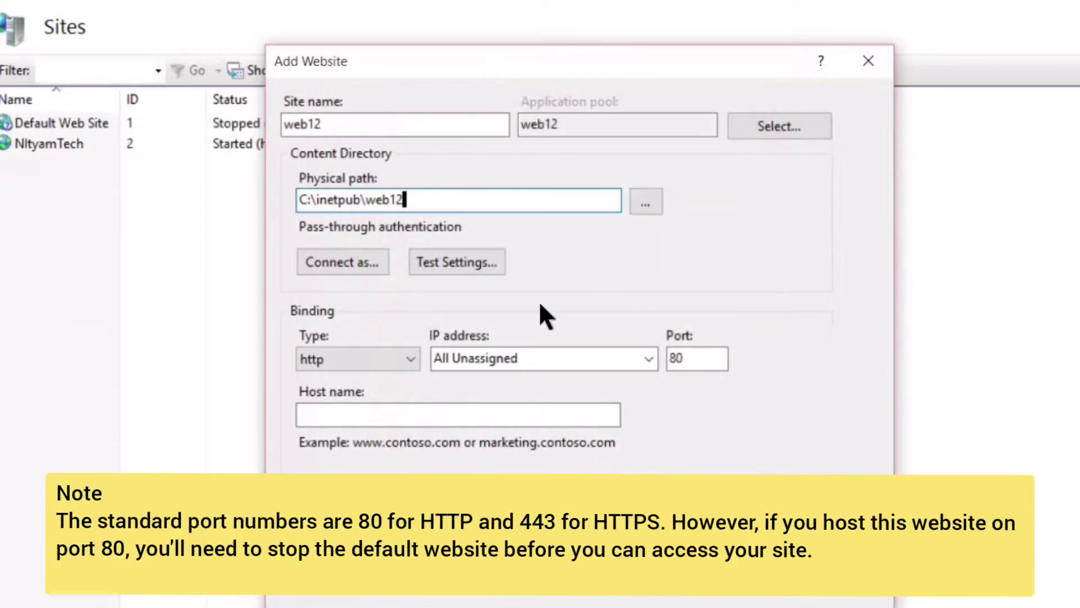
key("Tab")
key("Tab")
key("Tab")
key("Tab")
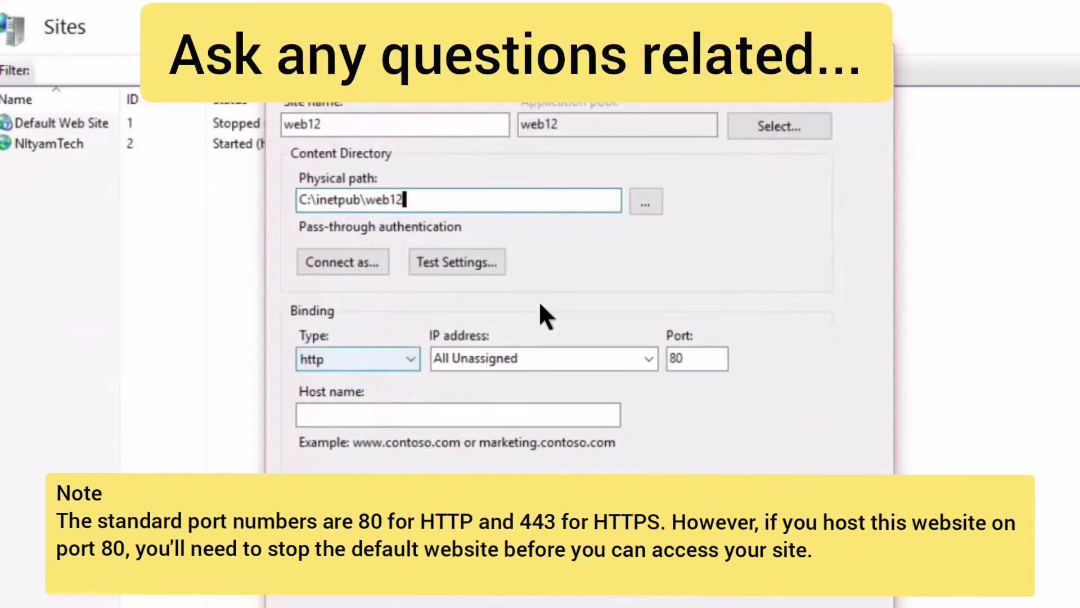
key("alt+Down")
key("Down")
key("Down")
key("Down")
key("Up")
key("Up")
key("Down")
key("Down")
key("Down")
key("Down")
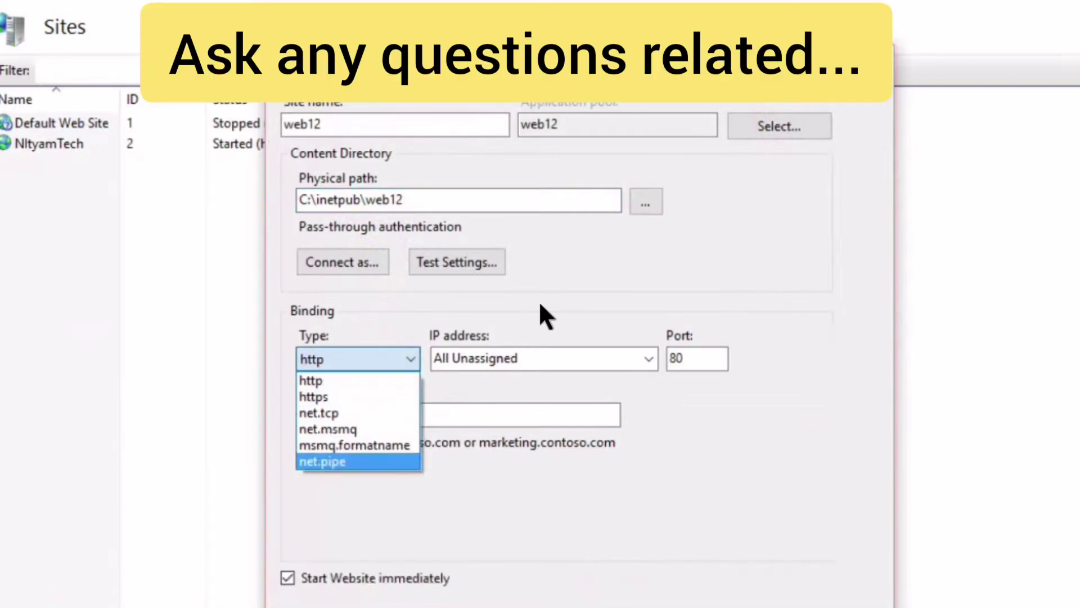
key("Up")
key("Up")
key("Up")
key("Up")
key("Up")
key("Return")
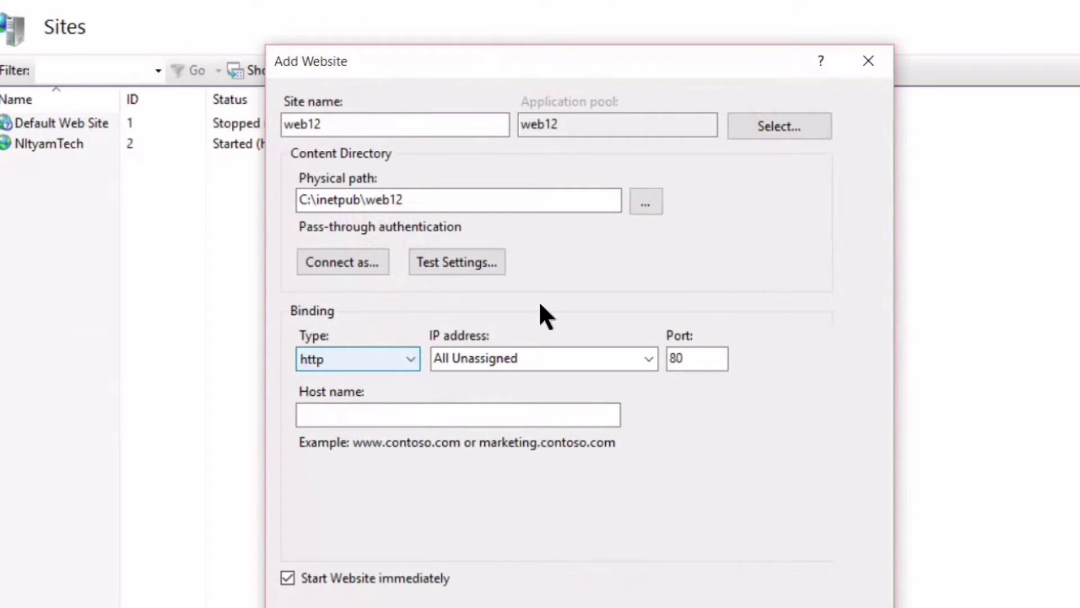
Enter web12.in as the host name in the website's binding.
key("Tab")
key("Tab")
key("Tab")
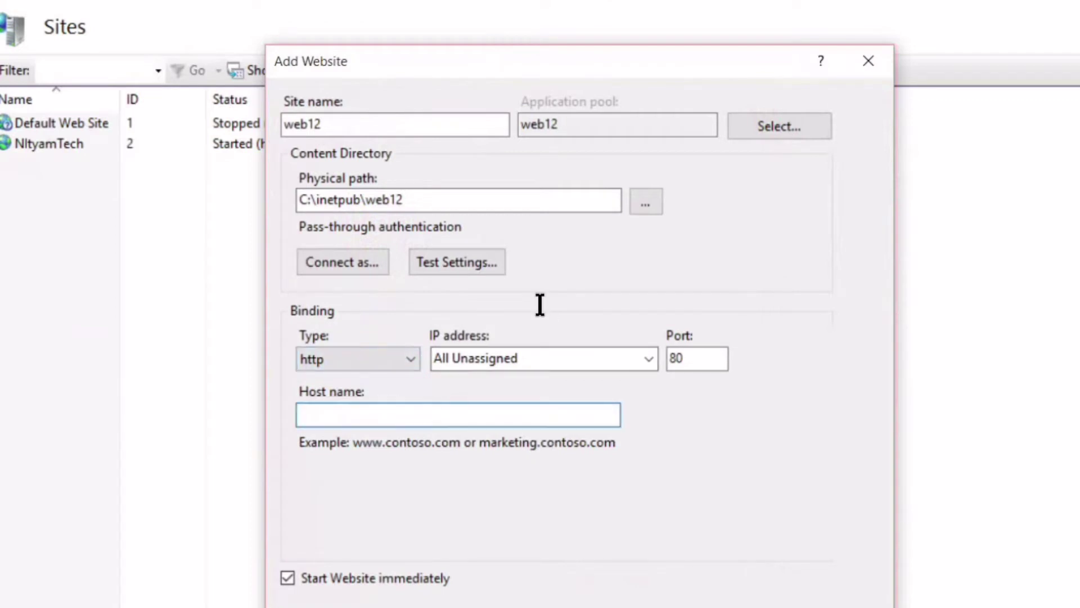
type("web12.in")
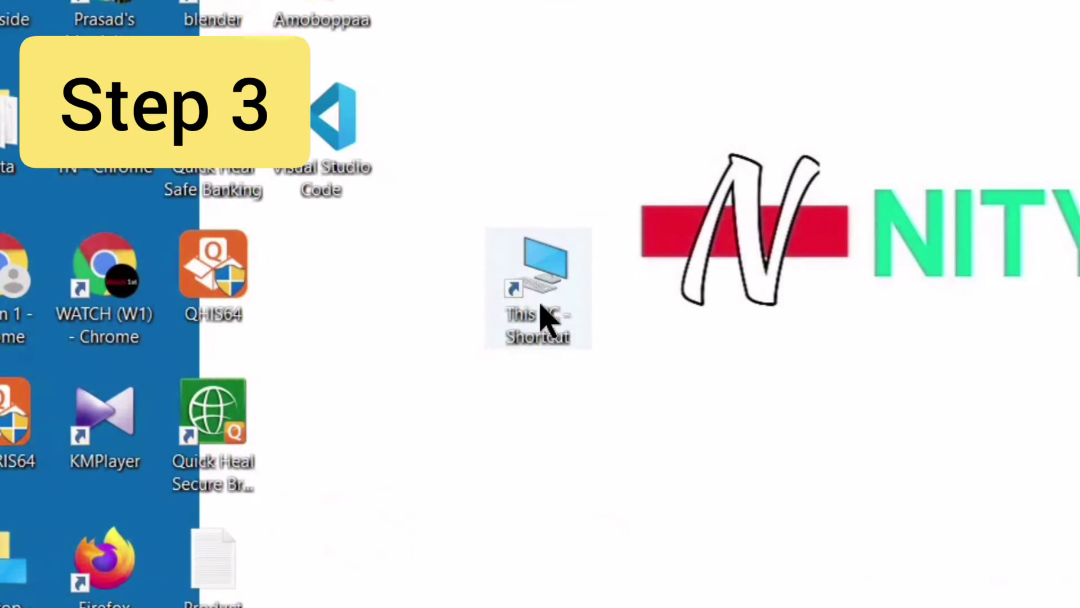
Open the Windows folder on Local Disk (C:) from the This PC desktop shortcut.
double_click(541, 312)
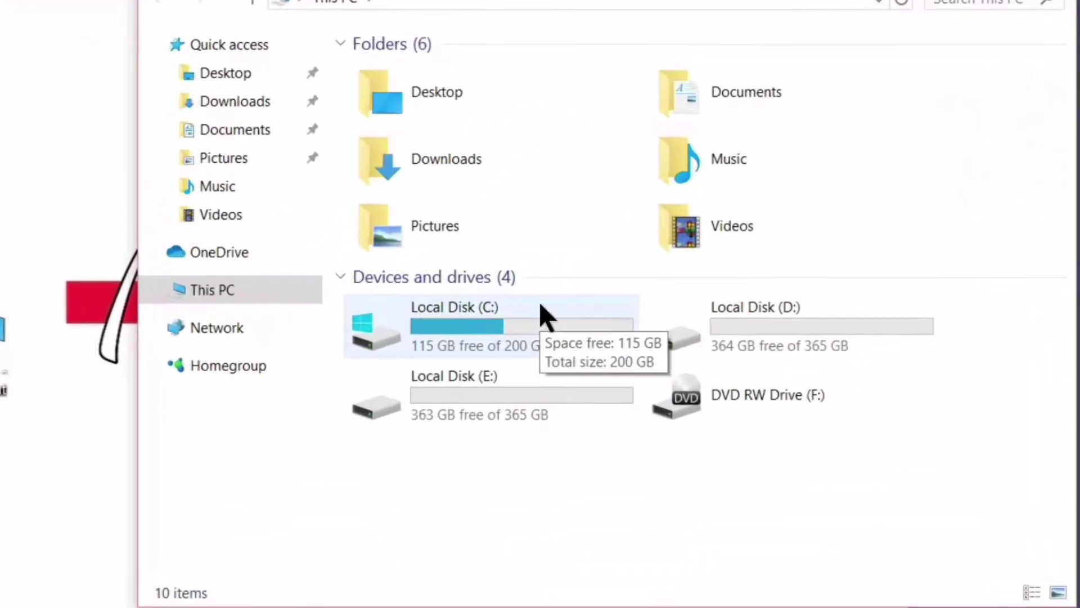
double_click(698, 307)
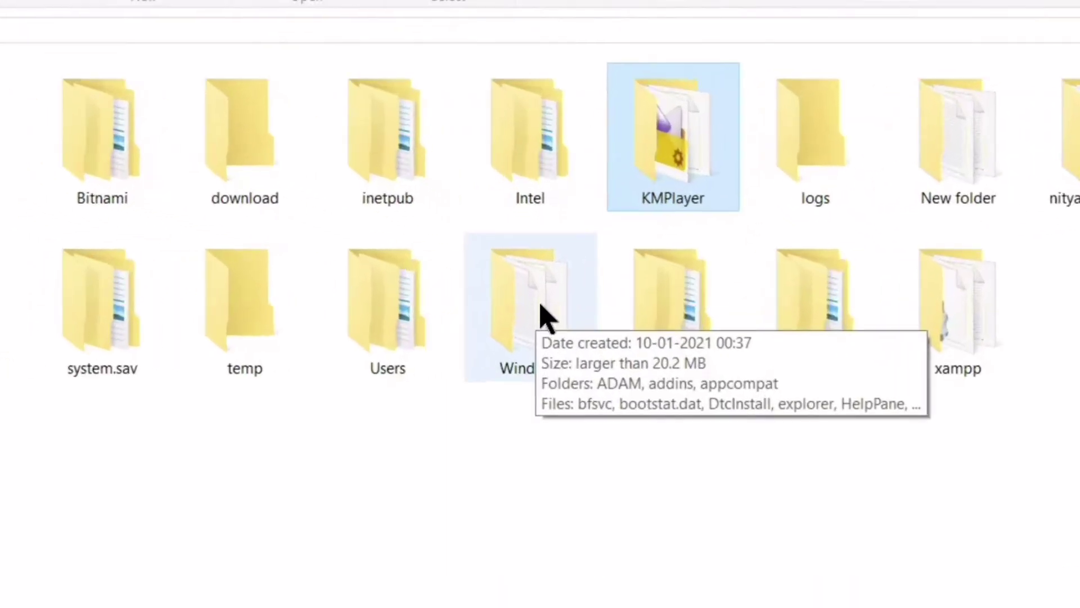
left_click(556, 269)
double_click(541, 305)
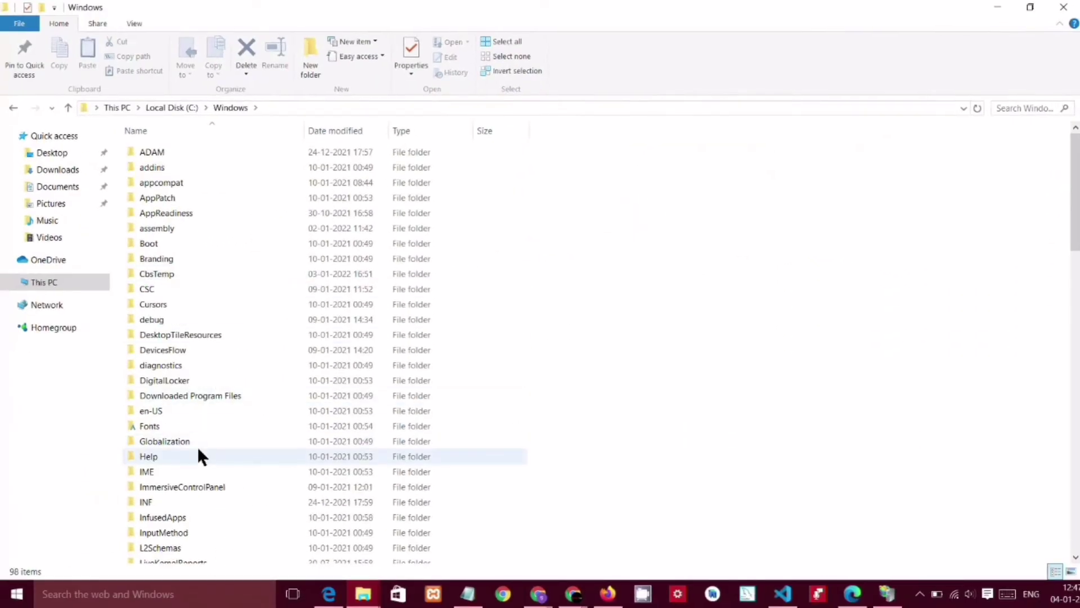
Open the System32 folder inside the Windows folder.
key("Down")
key("Down")
key("Down")
key("Down")
key("Down")
key("Down")
key("Down")
key("Down")
key("Down")
key("Down")
key("Down")
key("Down")
key("Down")
key("Down")
key("Down")
key("Down")
key("Down")
key("Down")
key("Down")
key("Down")
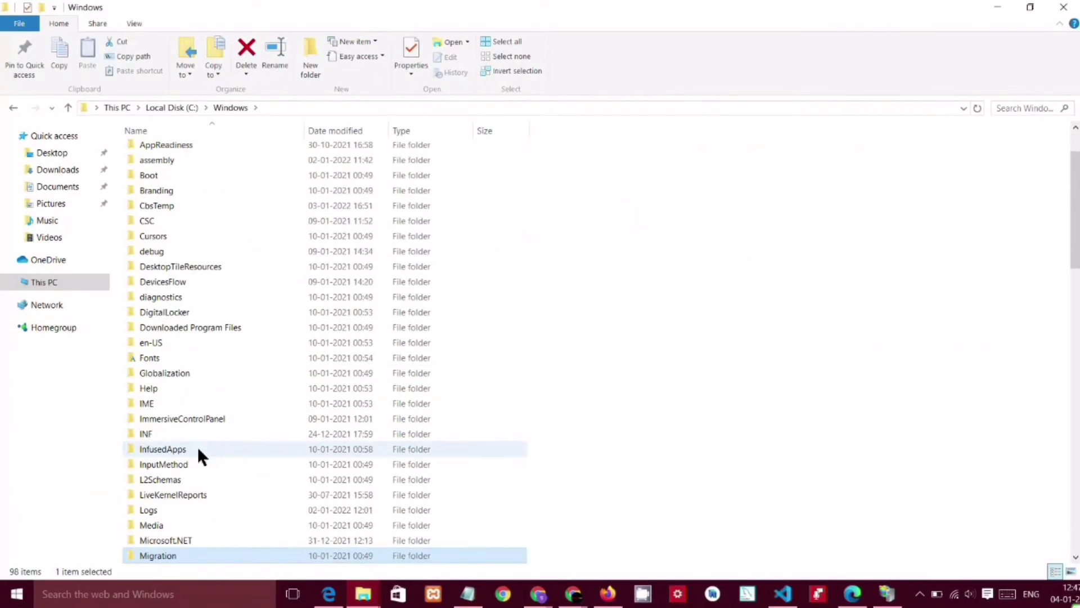
key("Down")
key("Down")
key("Down")
key("Down")
key("Down")
key("Down")
key("Down")
key("Down")
key("Down")
key("Down")
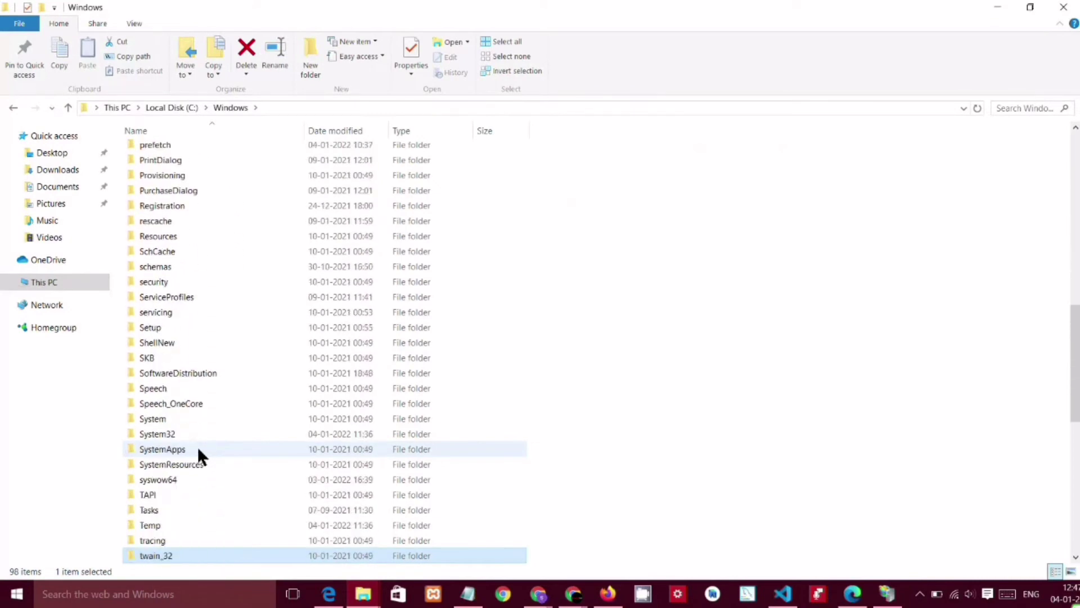
key("Up")
key("Up")
key("Up")
key("Up")
key("Up")
key("Up")
key("Up")
key("Up")
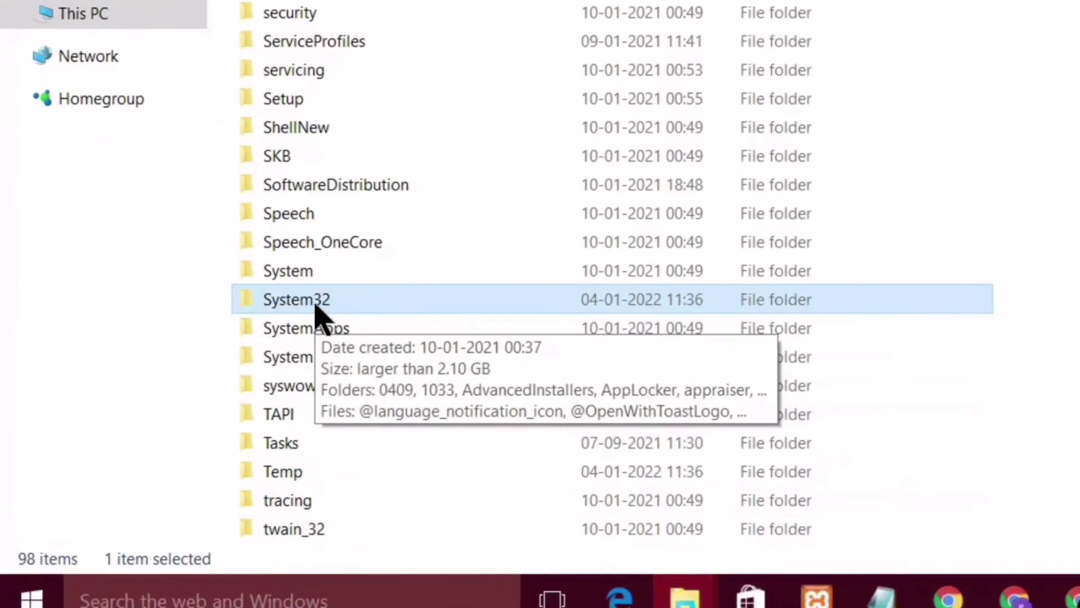
key("Return")
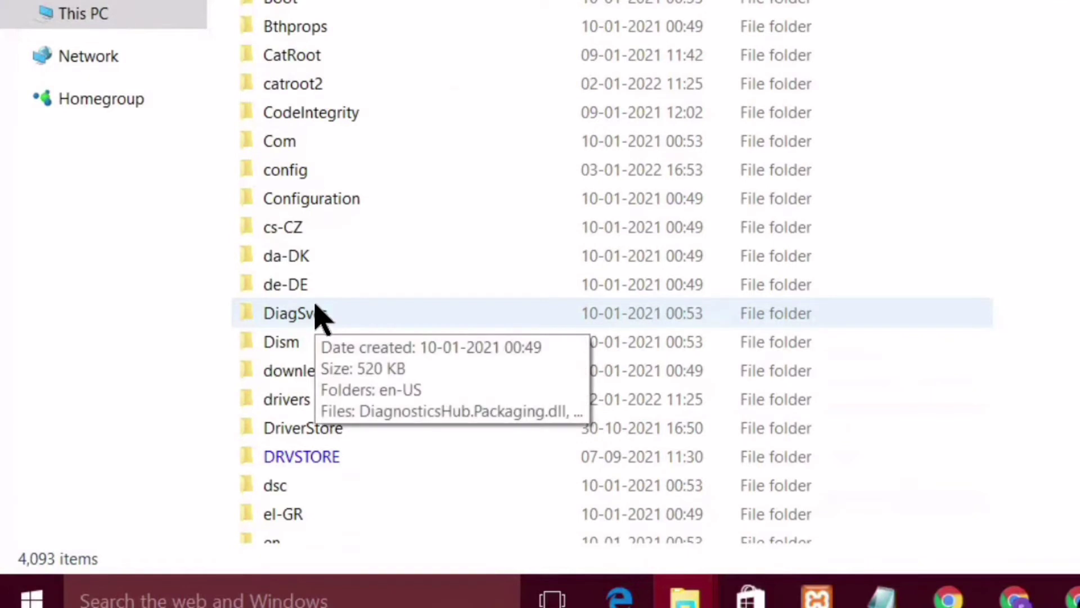
Open the drivers folder in System32 and go into its etc subfolder.
left_click(319, 316)
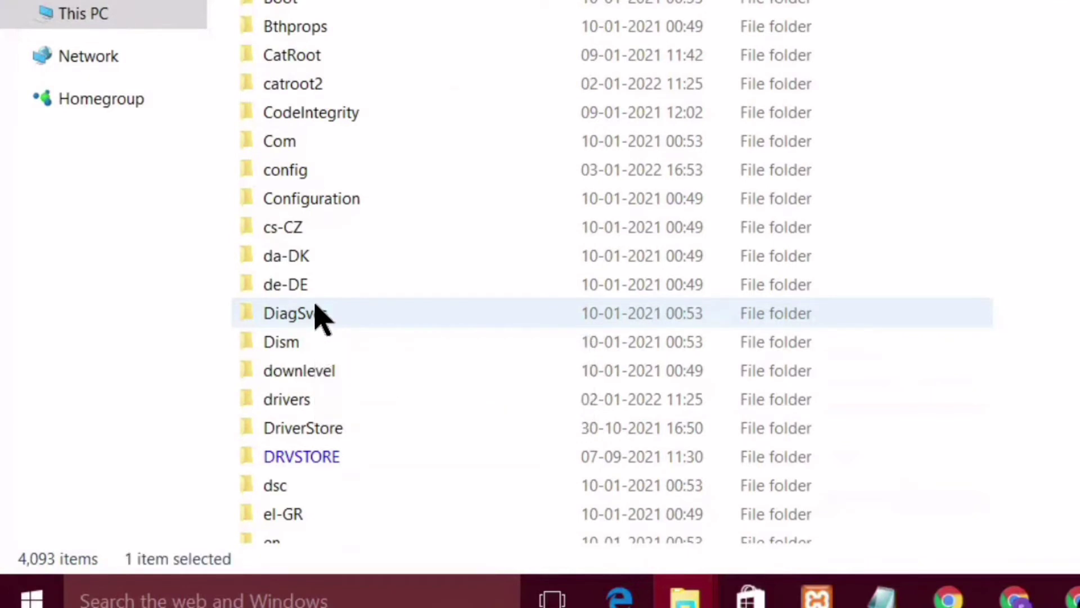
key("Down")
key("Down")
key("Down")
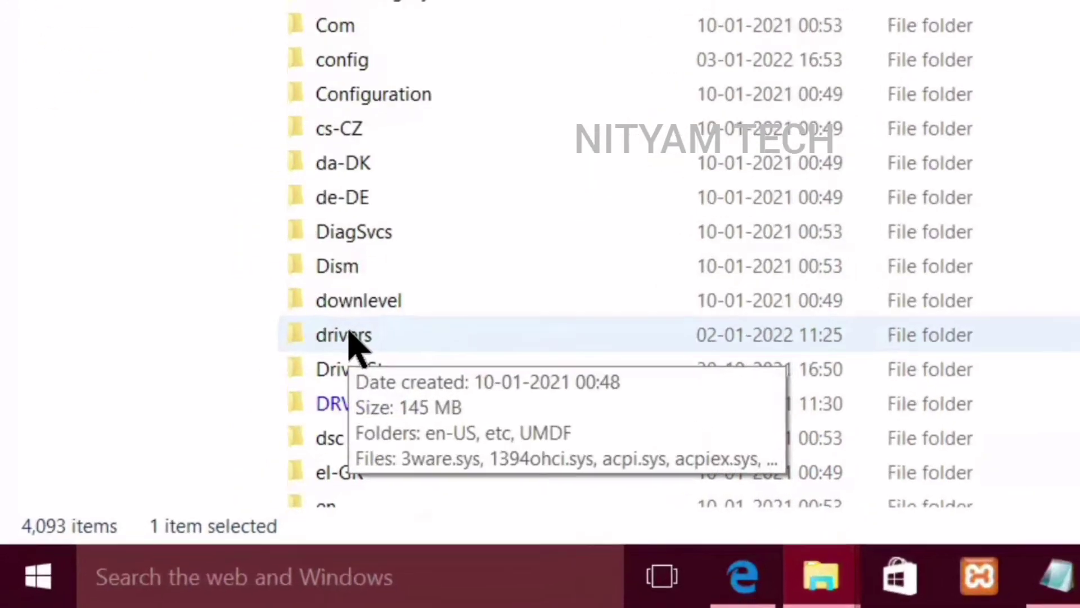
left_click(514, 307)
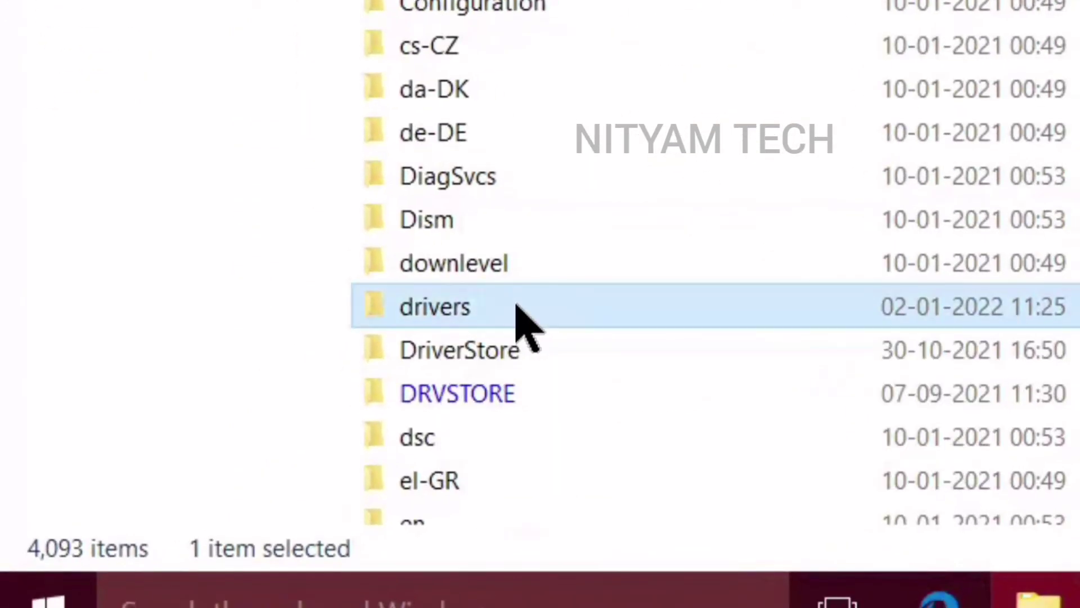
double_click(516, 308)
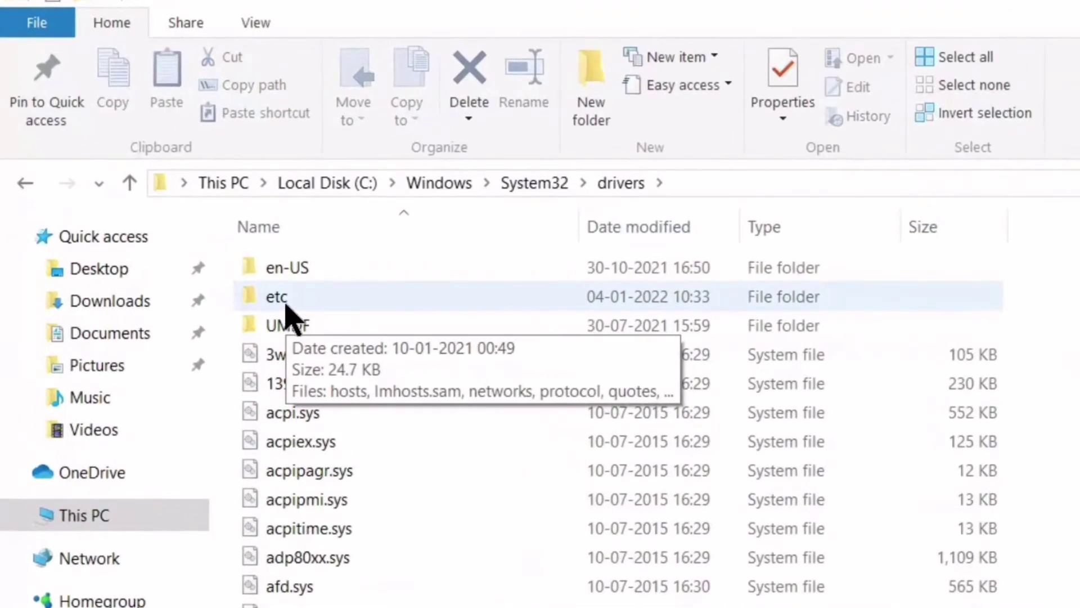
double_click(149, 171)
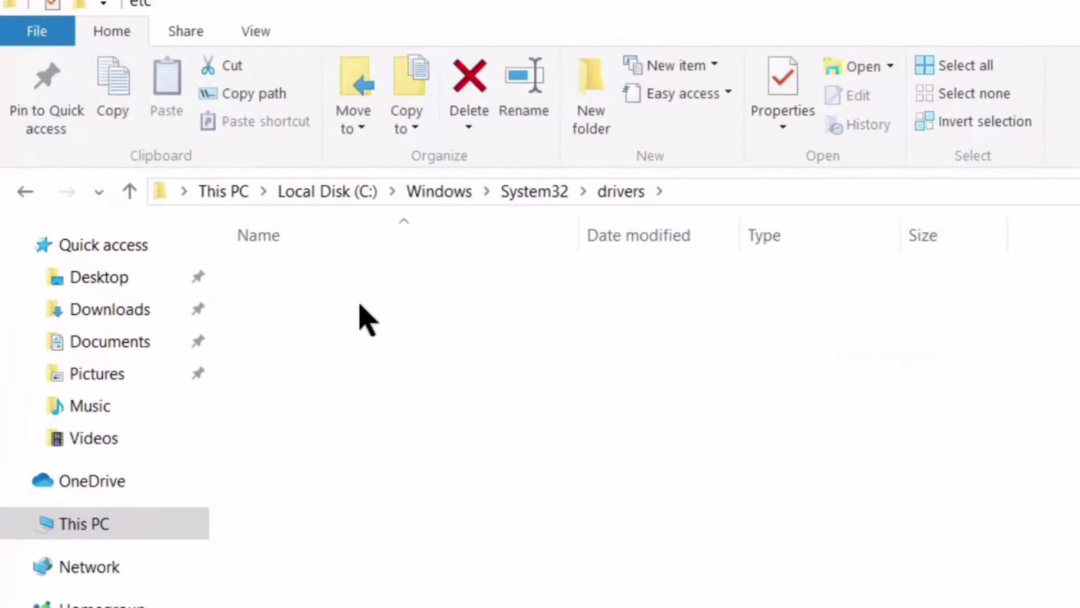
Open the hosts file from the etc folder with Notepad.
right_click(341, 309)
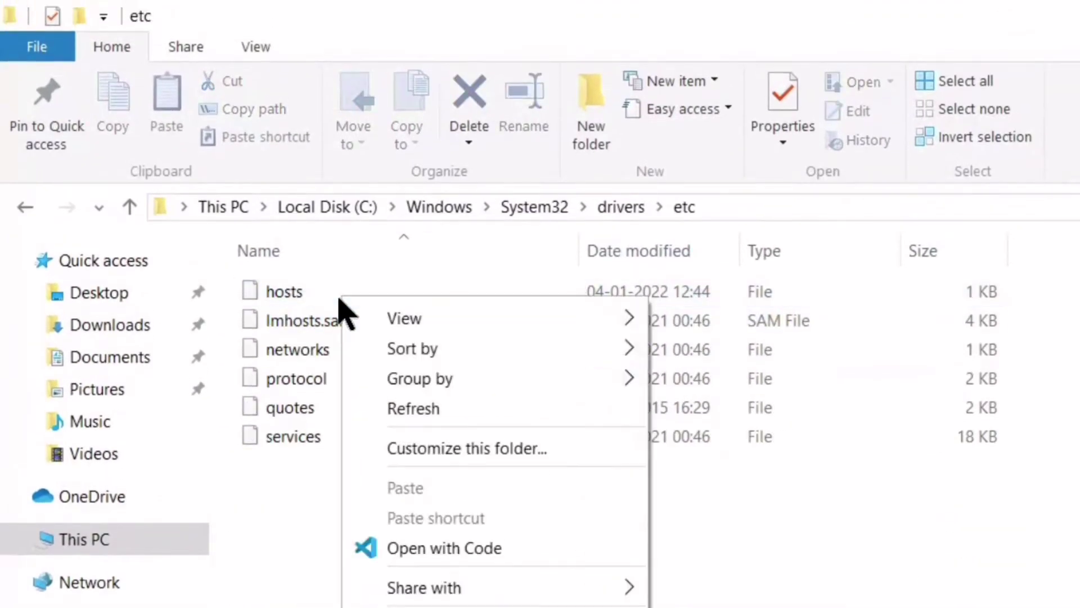
double_click(308, 284)
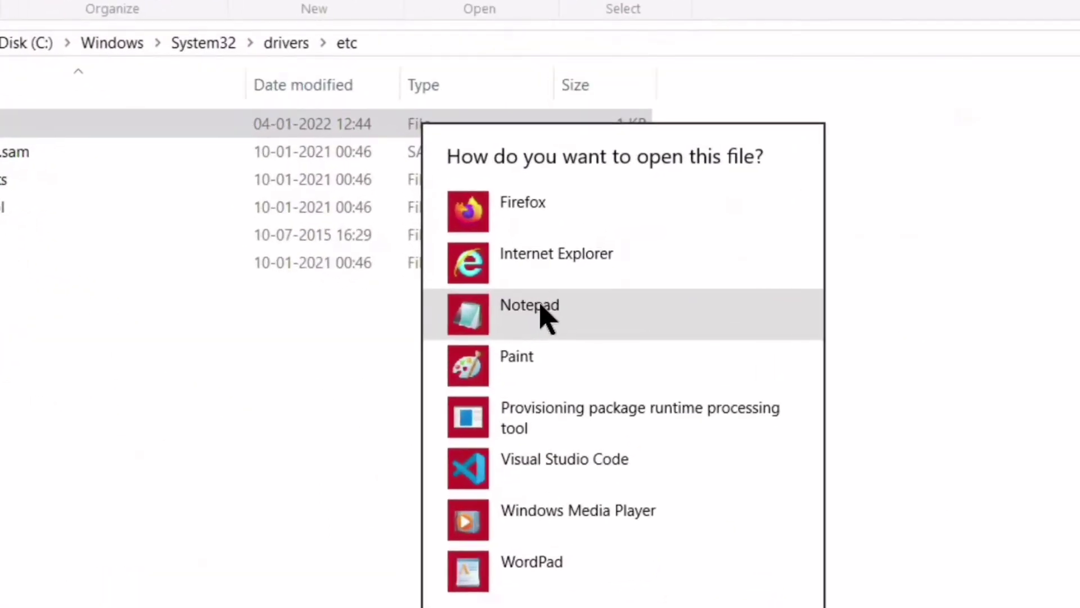
left_click(541, 315)
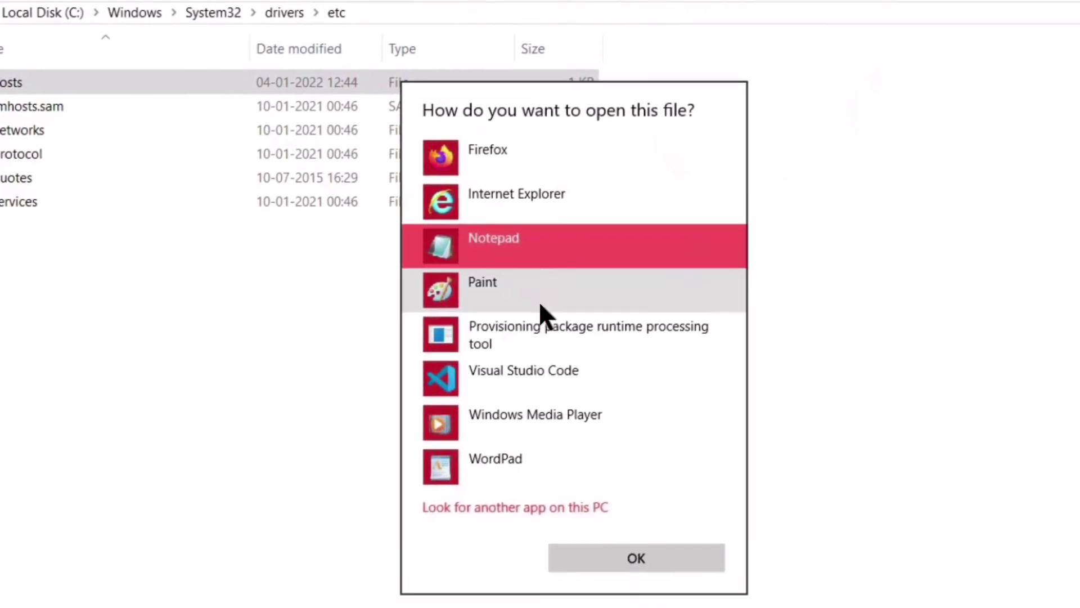
left_click(625, 554)
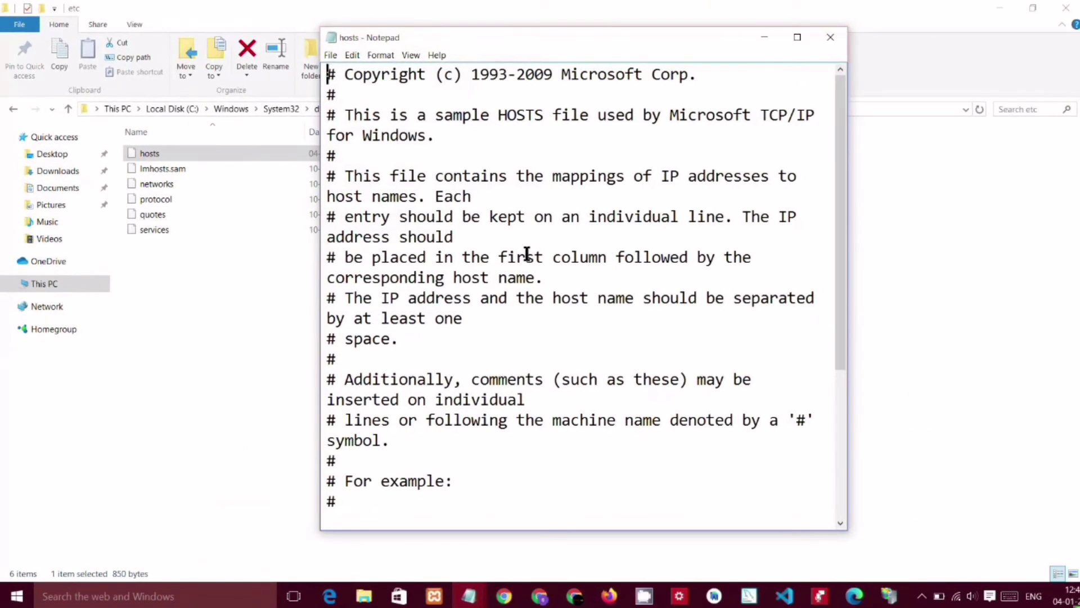
Widen the hosts file's window and add a last line mapping 127.0.0.1 to web12.in, separated by a tab.
left_click_drag(847, 253, 1003, 253)
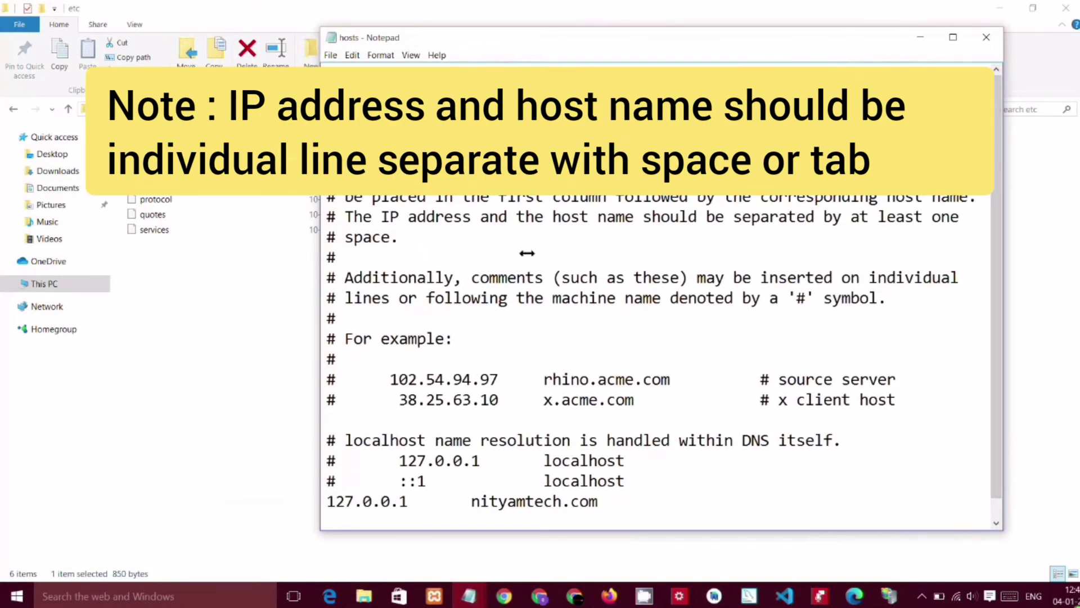
left_click_drag(320, 254, 271, 253)
scroll(526, 254, "down", 1)
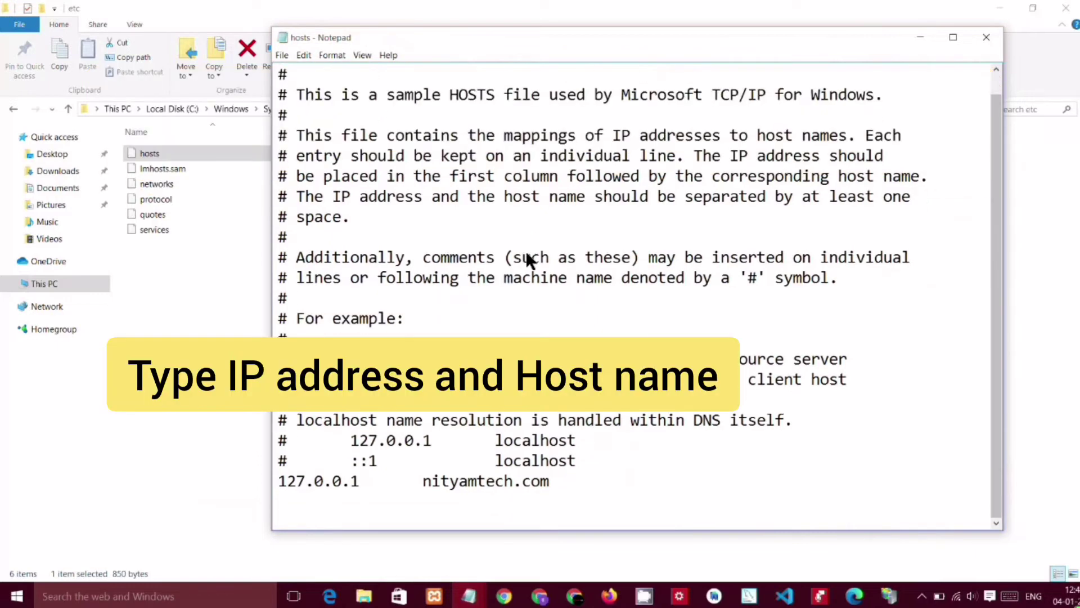
key("Return")
type("127.0.0.1")
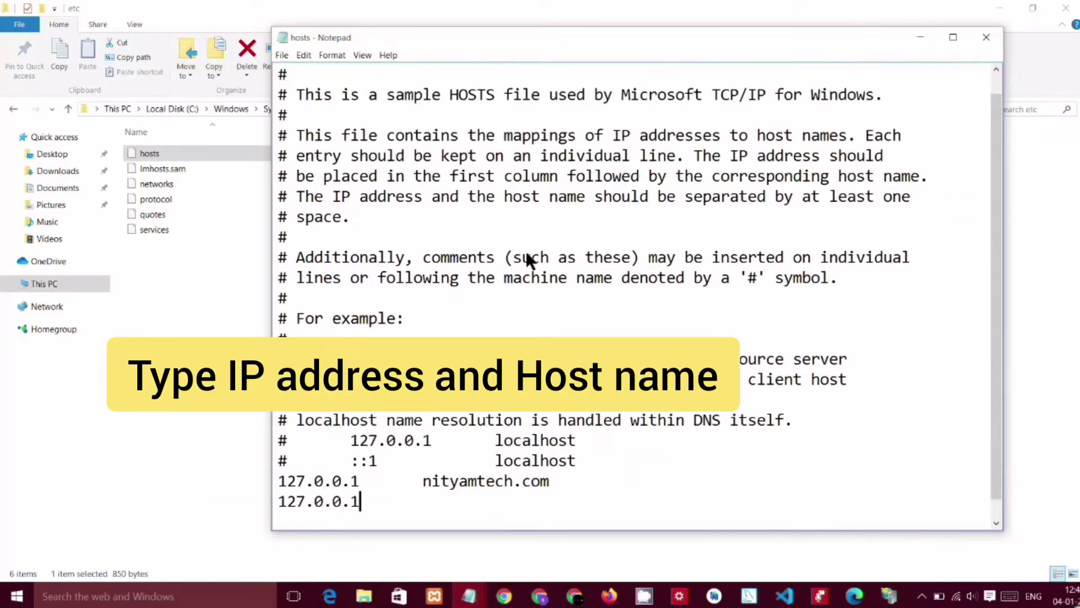
key("Tab")
type("web12.in")
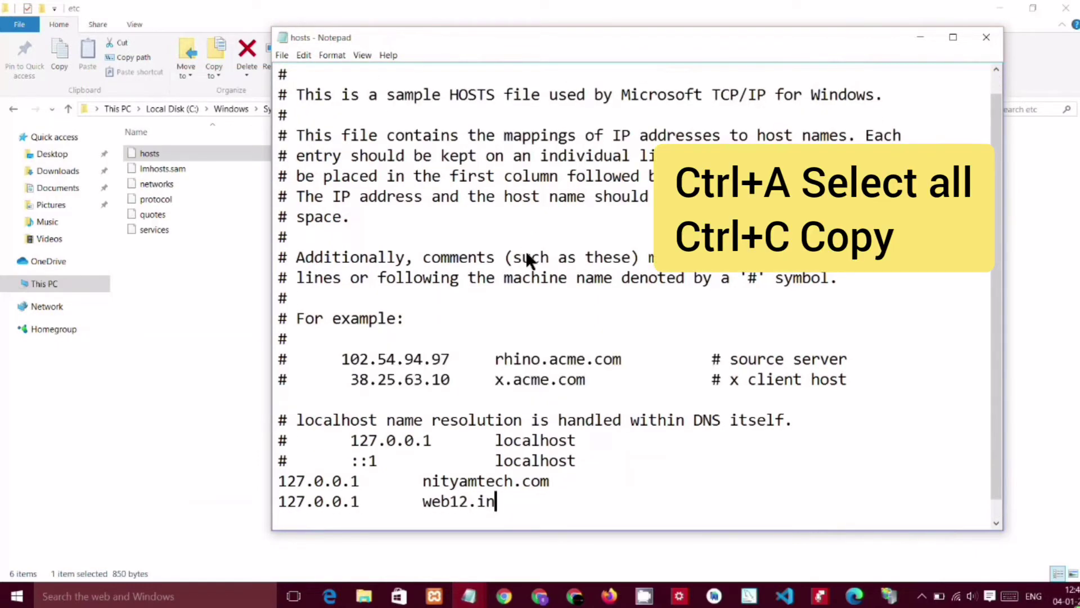
Copy the entire hosts text into a blank document in a Notepad instance run as administrator.
key("ctrl+a")
key("super+c")
key("super")
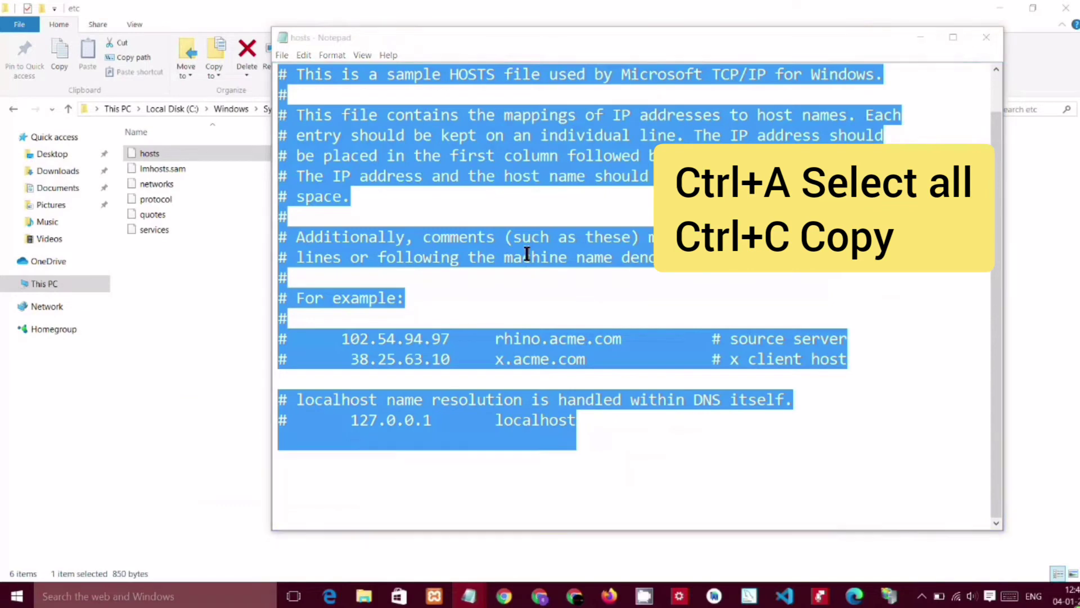
type("not")
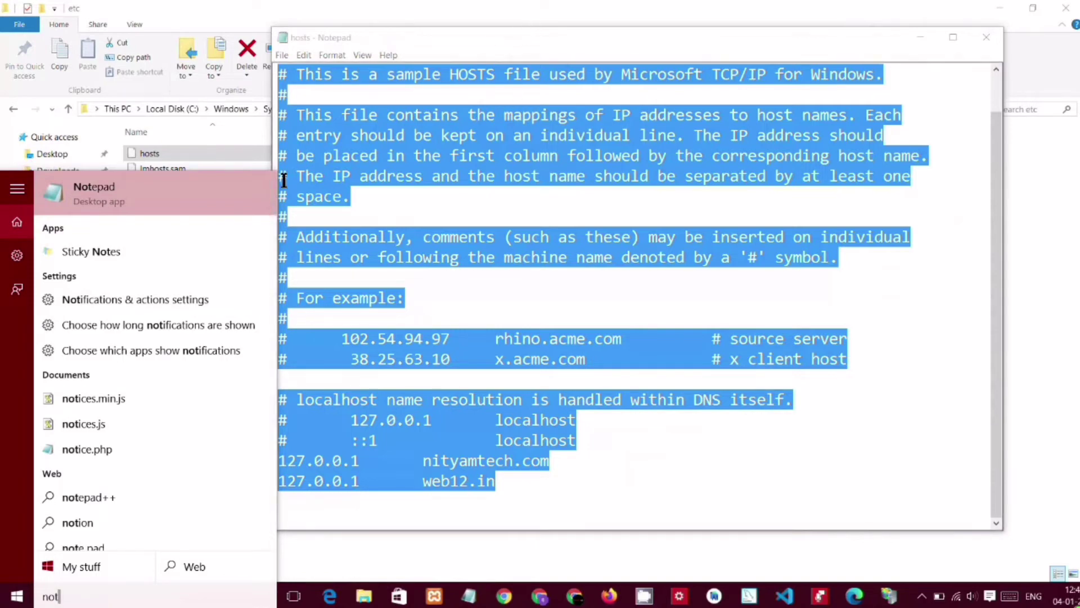
right_click(231, 196)
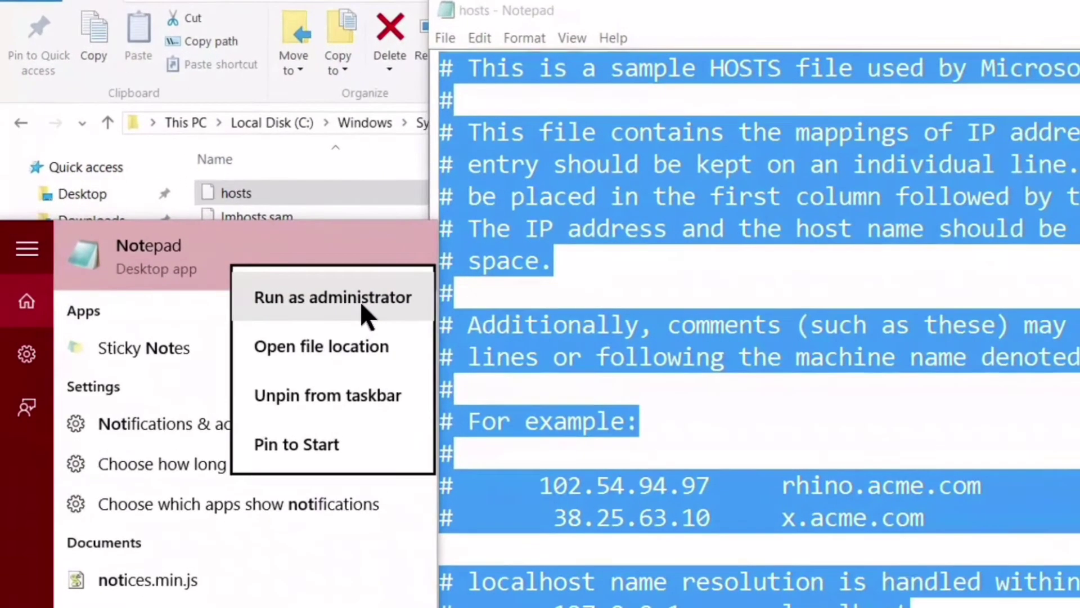
left_click(228, 221)
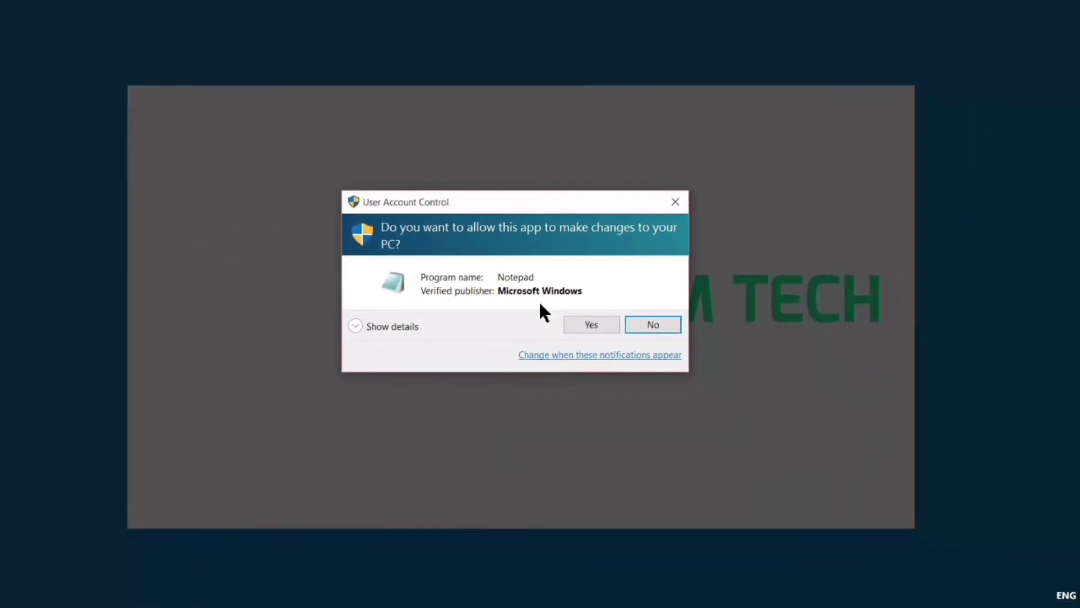
left_click(588, 325)
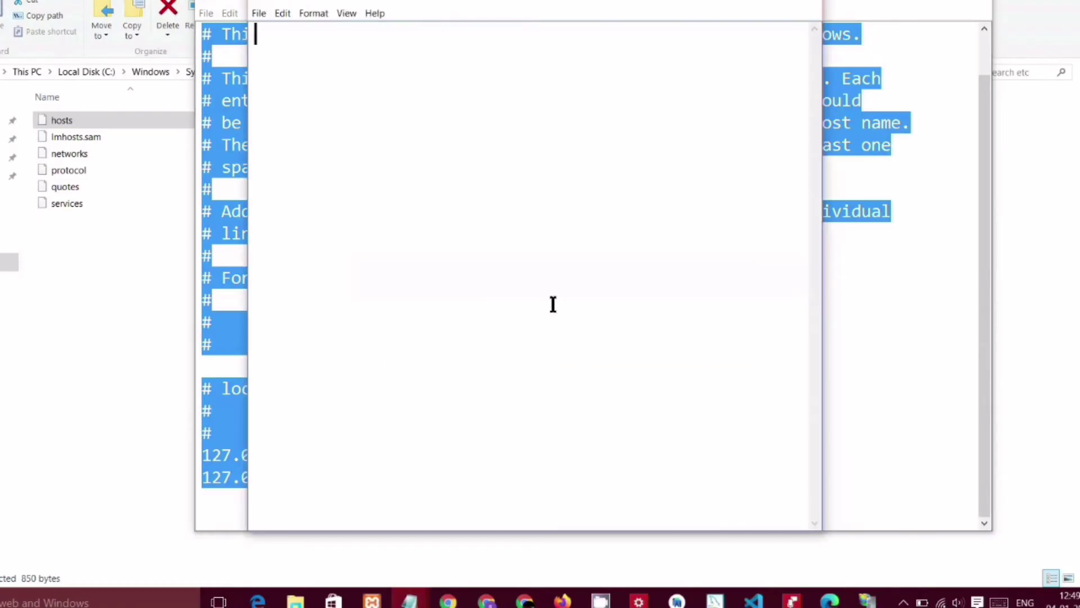
right_click(553, 304)
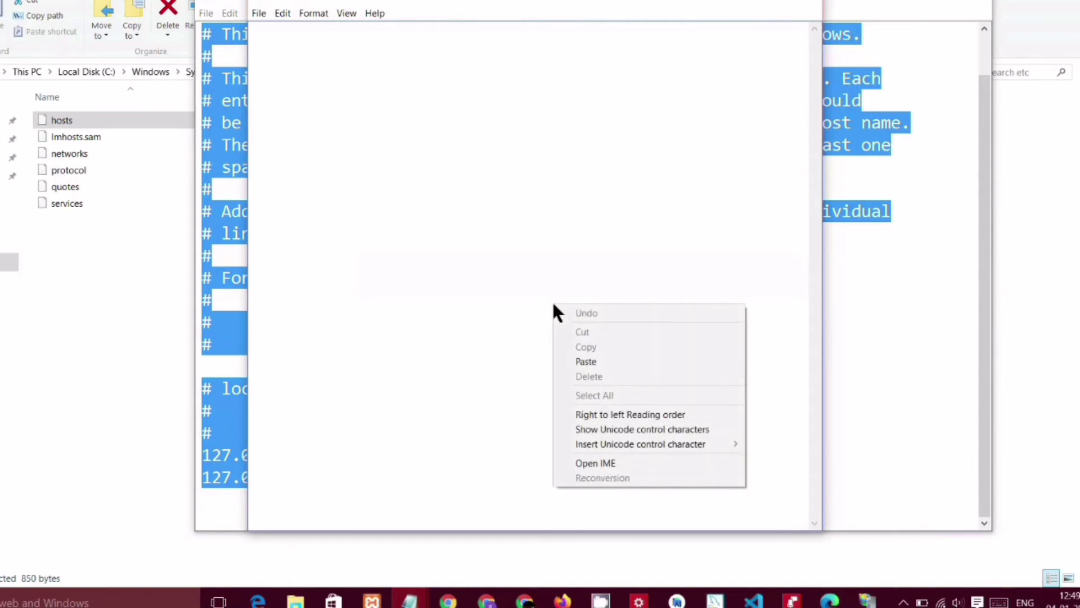
left_click(585, 352)
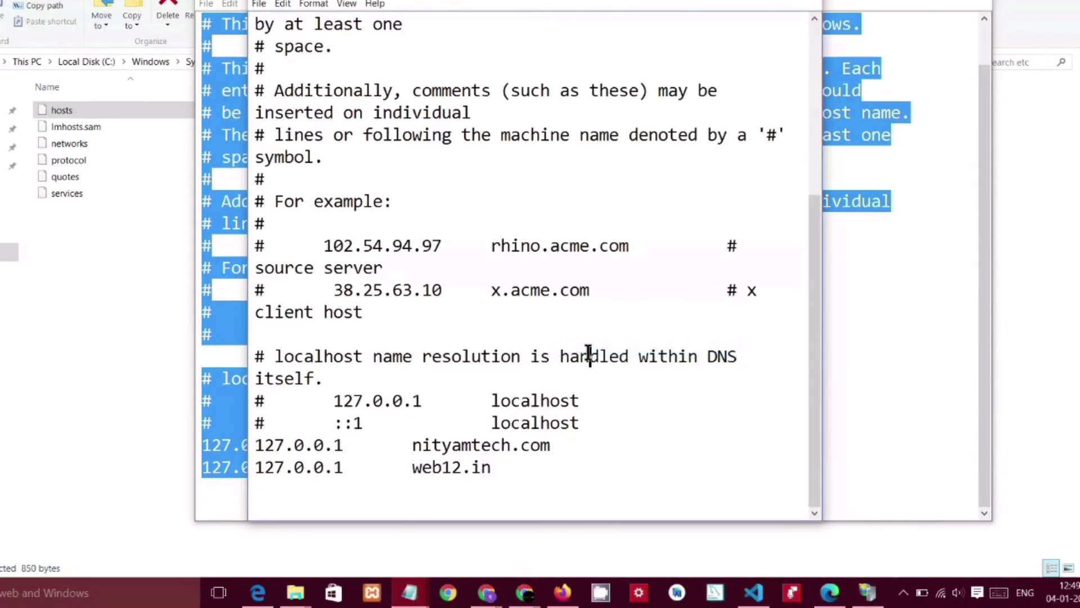
Save the pasted document as hosts in C:\Windows\System32\drivers\etc, with All Files as the type.
key("ctrl+s")
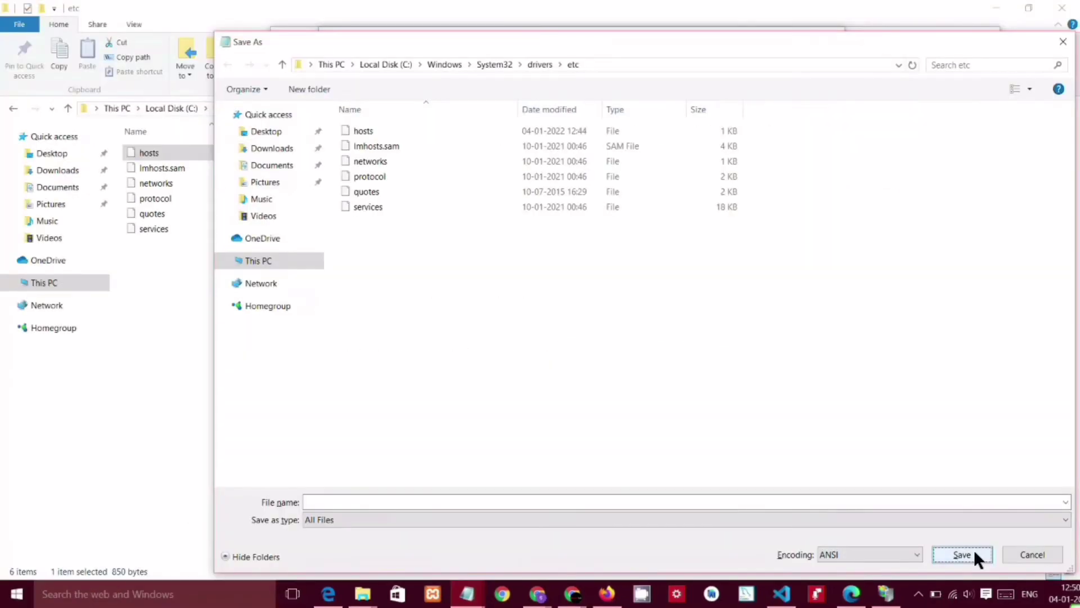
key("alt+t")
key("alt+Down")
key("Return")
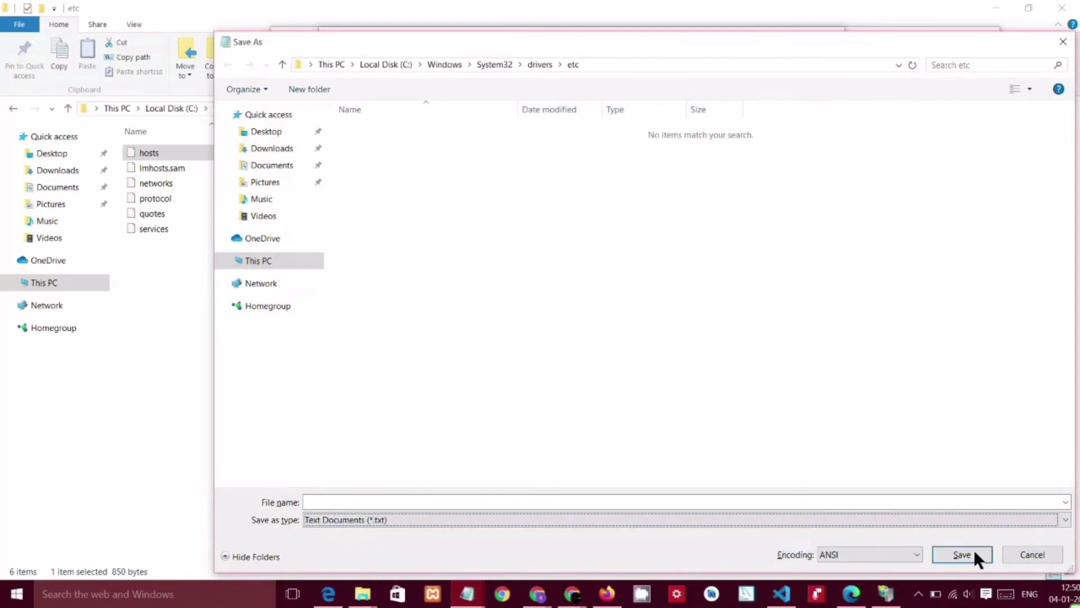
key("alt+Down")
key("Down")
key("Return")
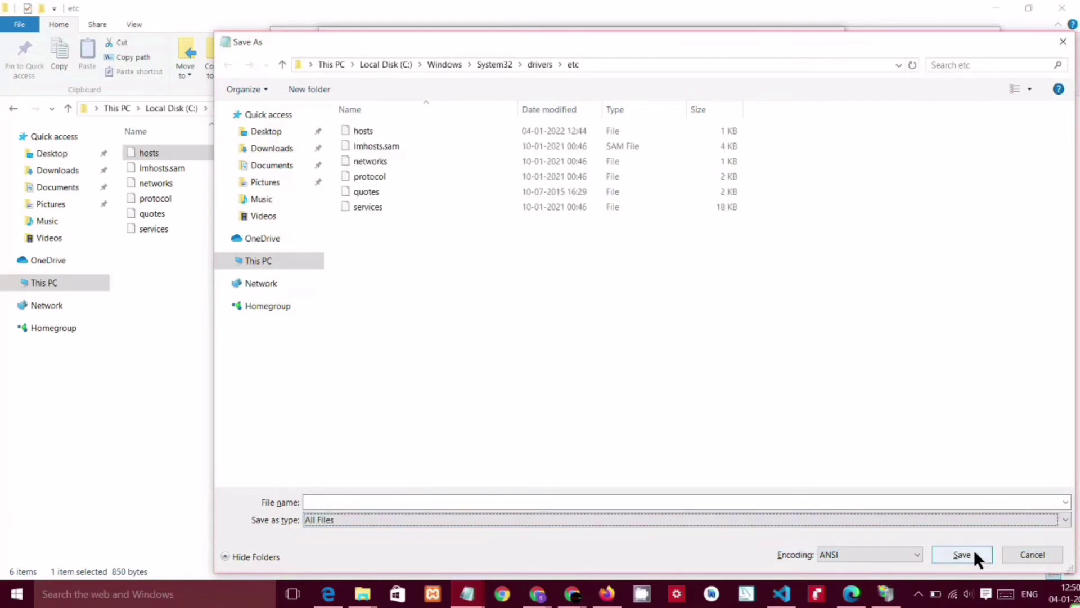
left_click(973, 549)
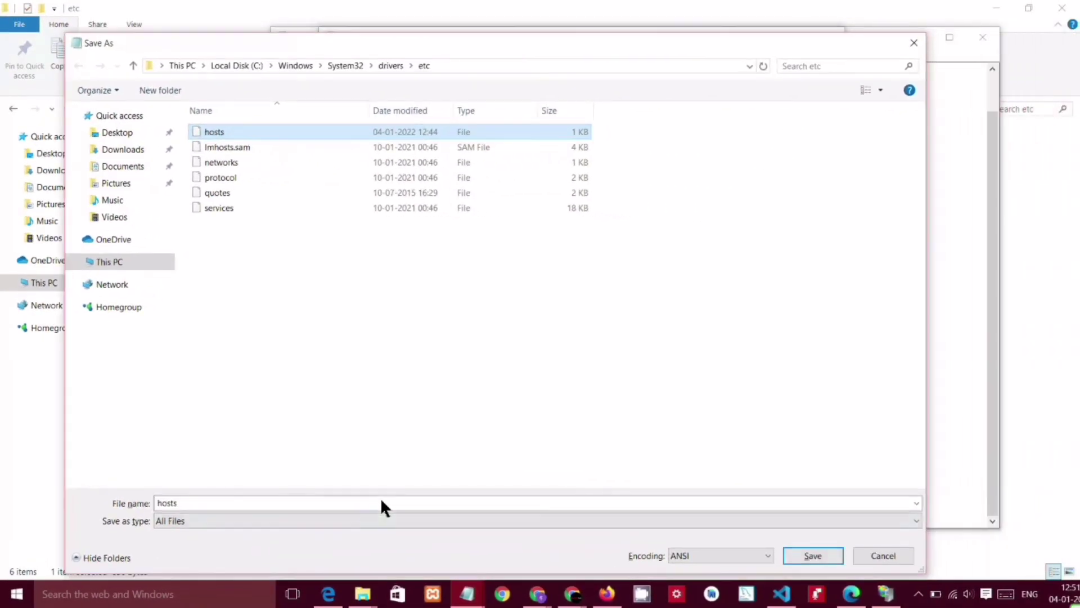
key("Return")
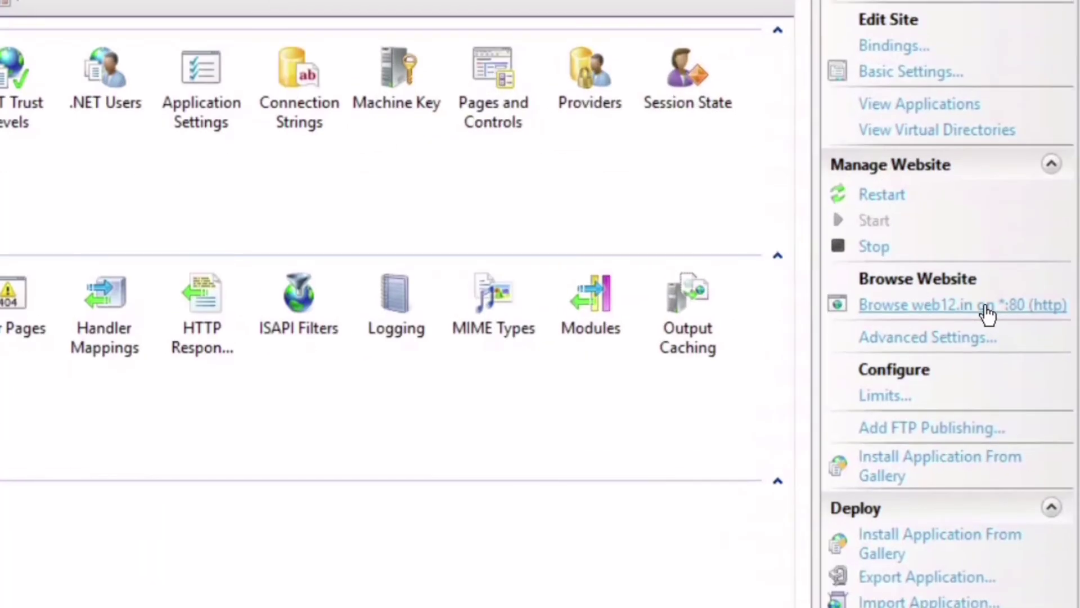
Browse the web12.in site on port 80 from IIS Manager, look through its page and put the browser away.
left_click(1026, 273)
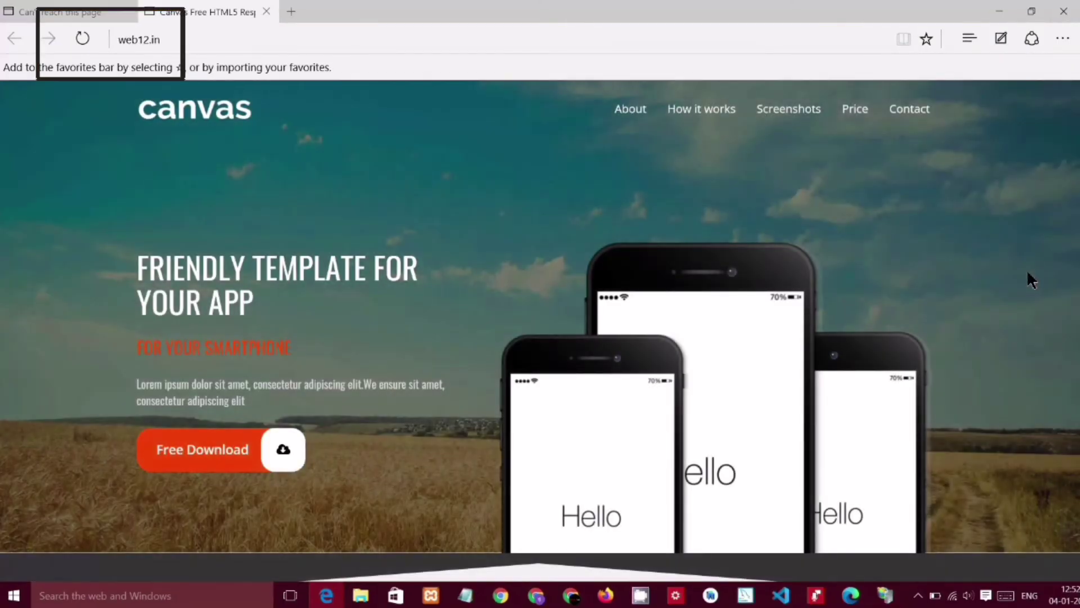
scroll(1027, 269, "down", 20)
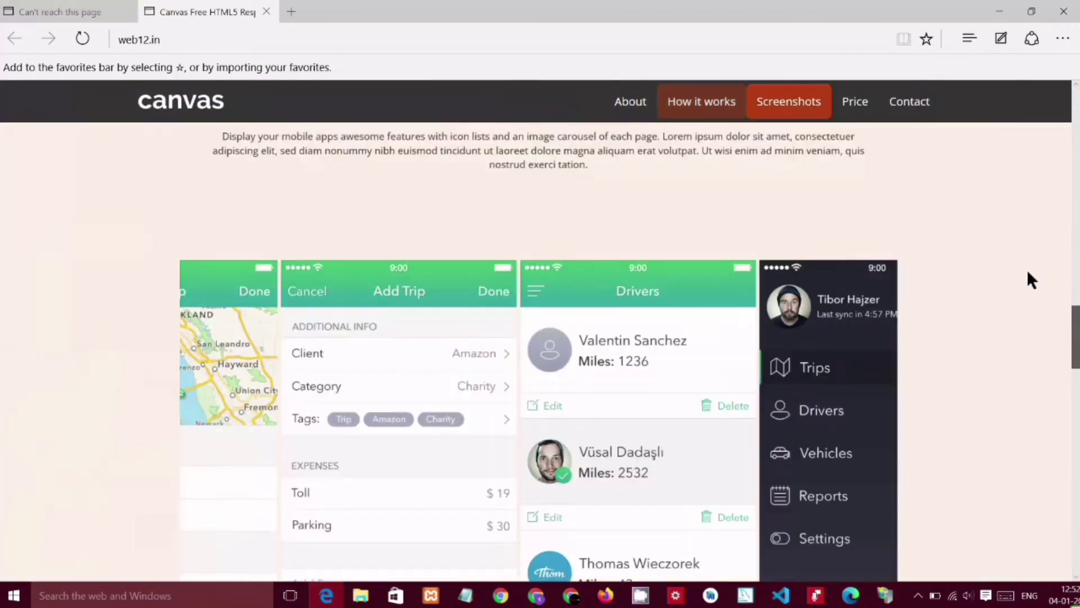
scroll(1027, 269, "up", 20)
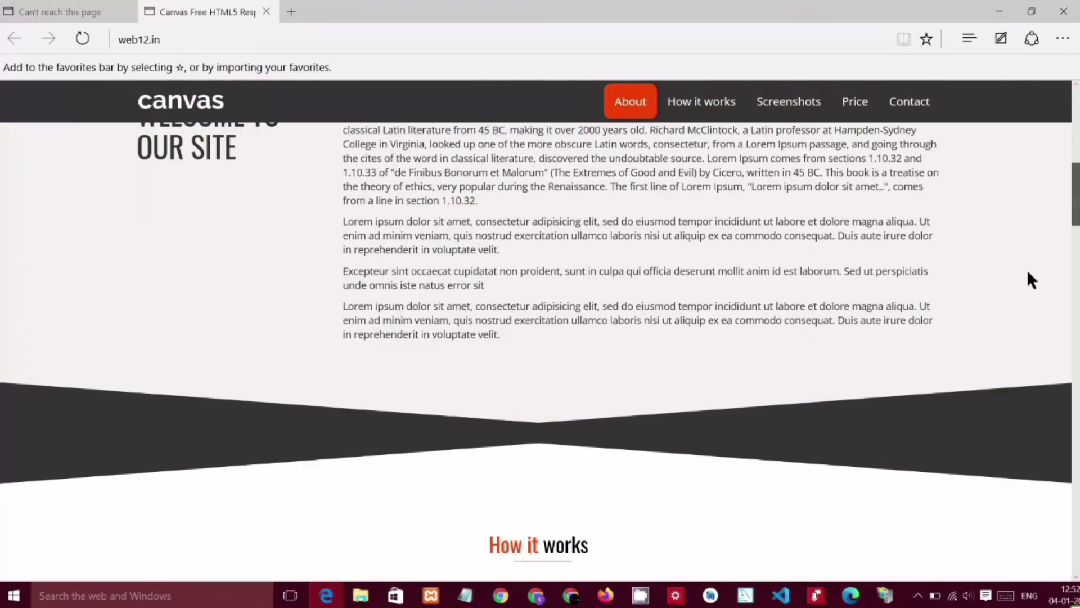
key("super+Down")
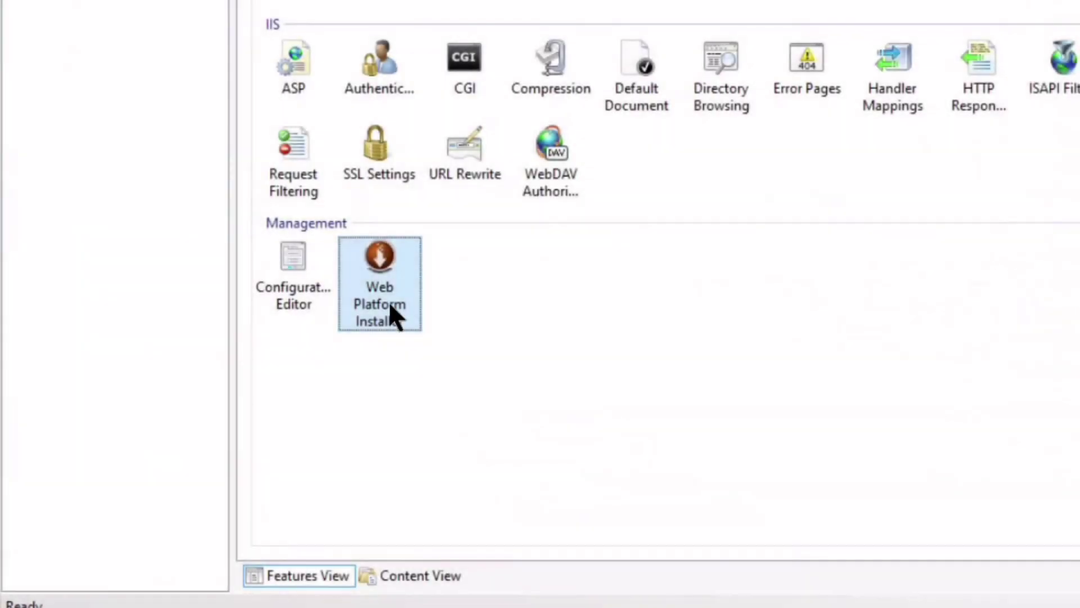
Open Web Platform Installer for the web12 site and show its list of installable applications.
right_click(388, 303)
left_click(470, 304)
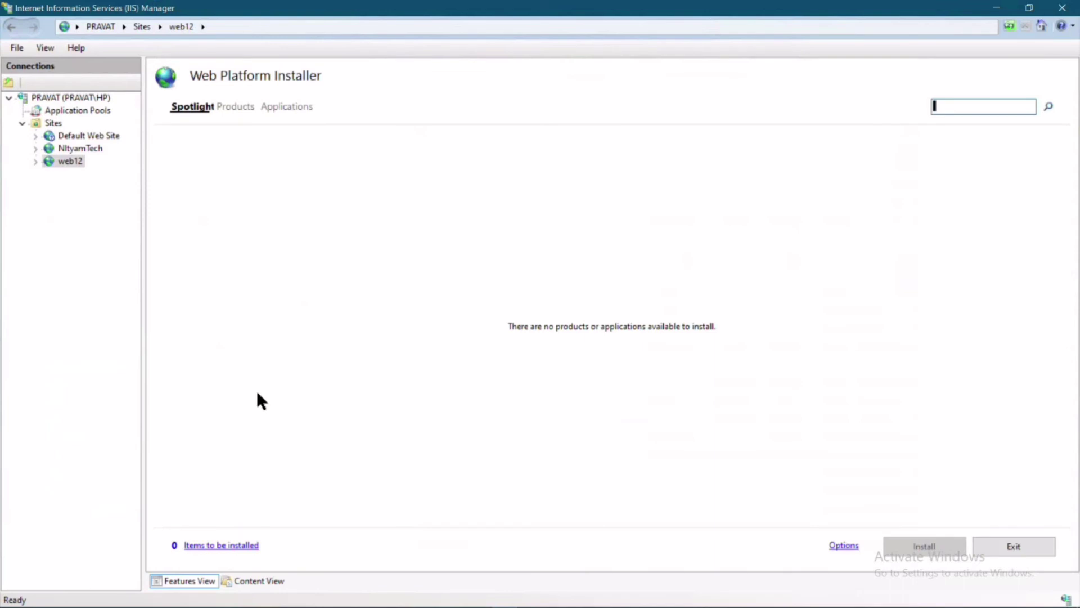
left_click(286, 108)
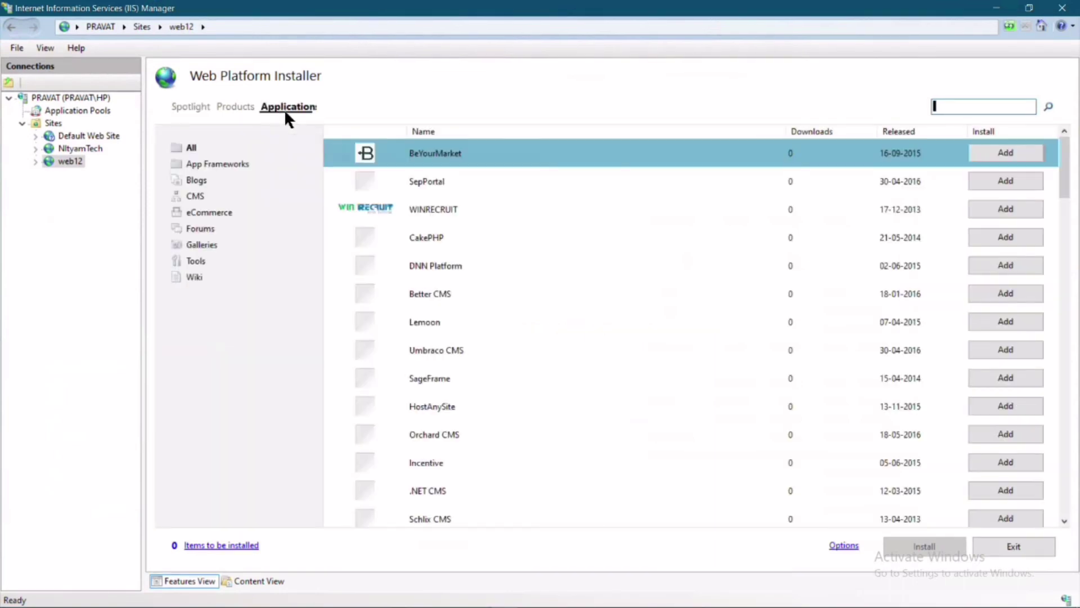
Search the installable applications for wordpress and add WordPress to the items to be installed.
left_click(939, 108)
type("word")
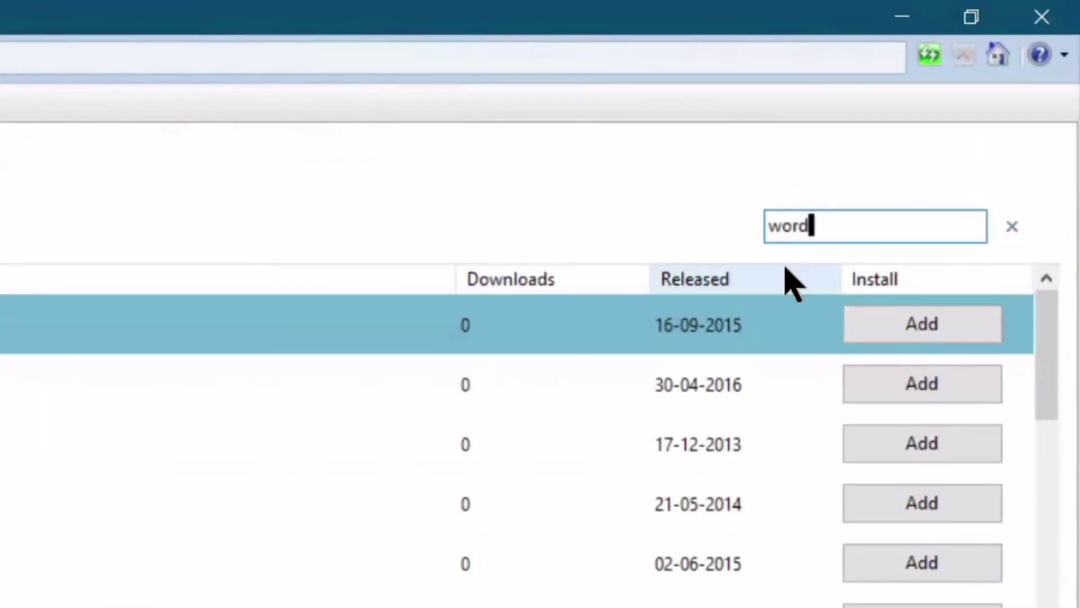
type("press")
key("Return")
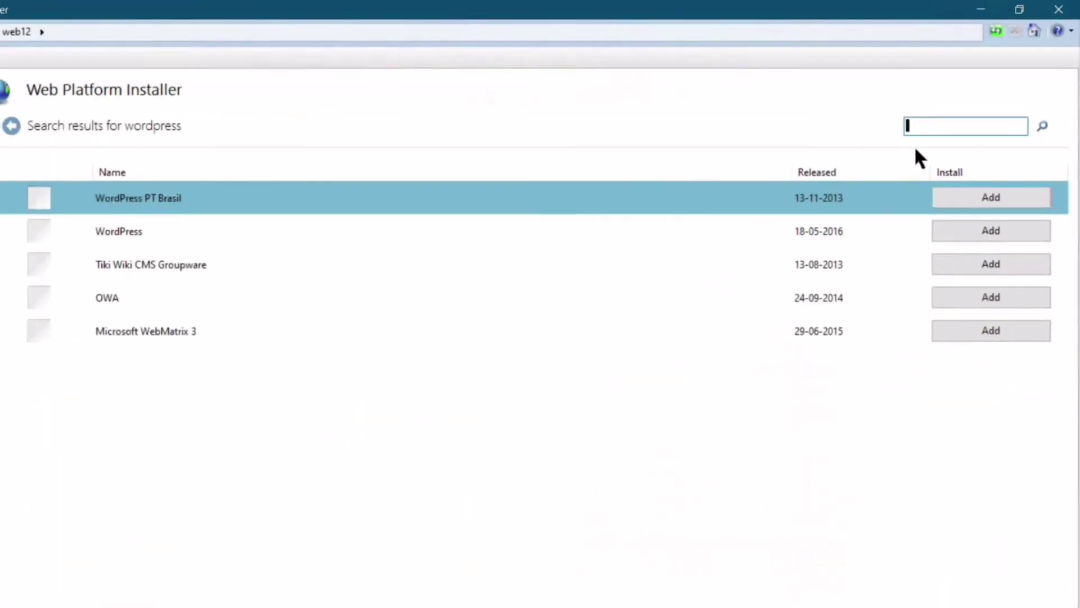
left_click(899, 231)
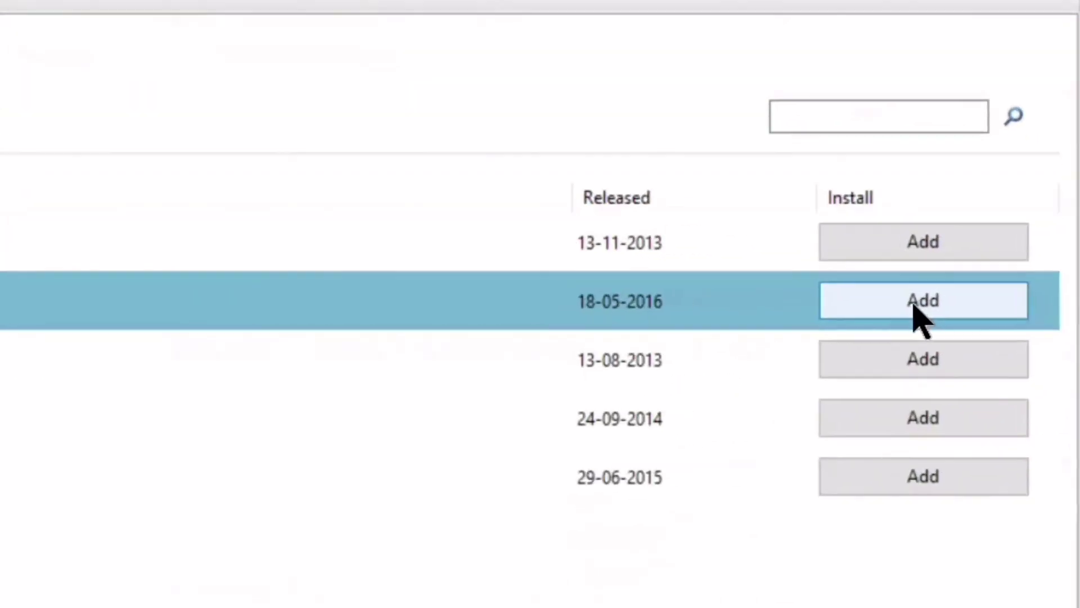
left_click(989, 233)
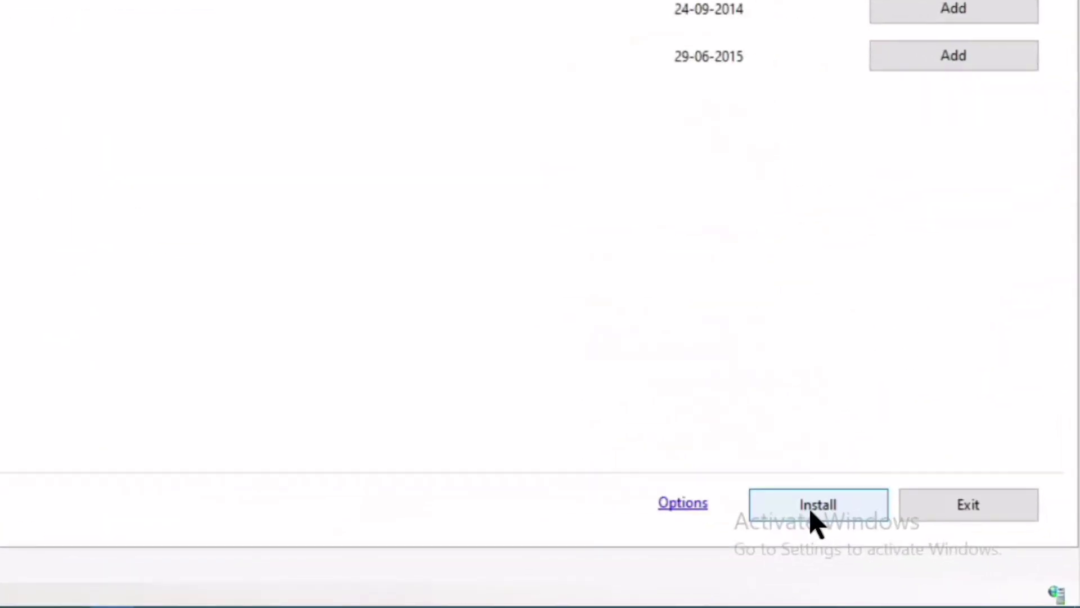
Start installing WordPress with the MySQL database and the saved root password, and accept the license terms.
left_click(812, 509)
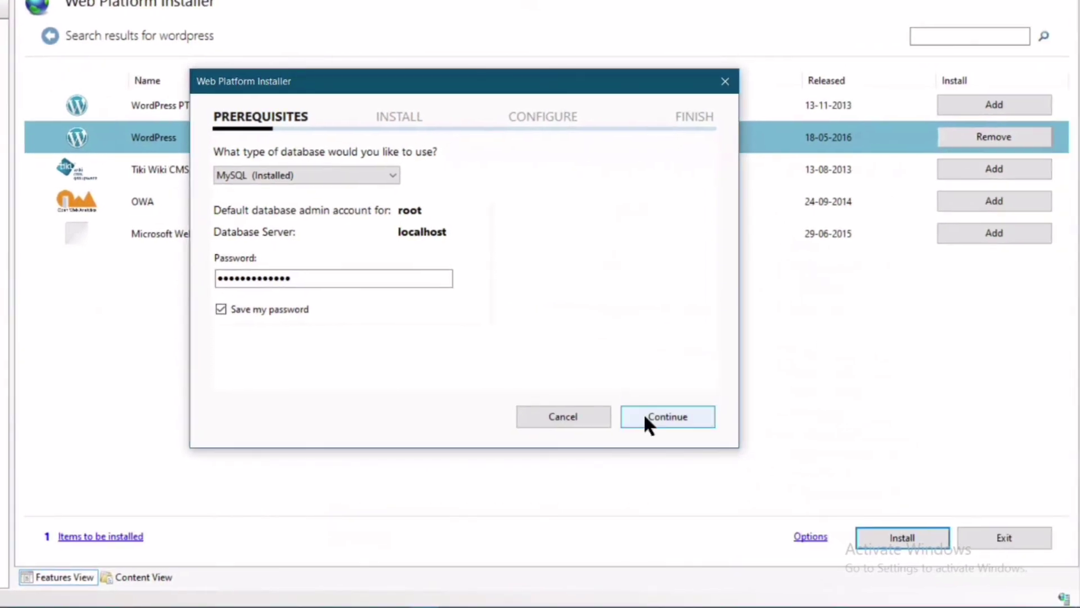
left_click(644, 415)
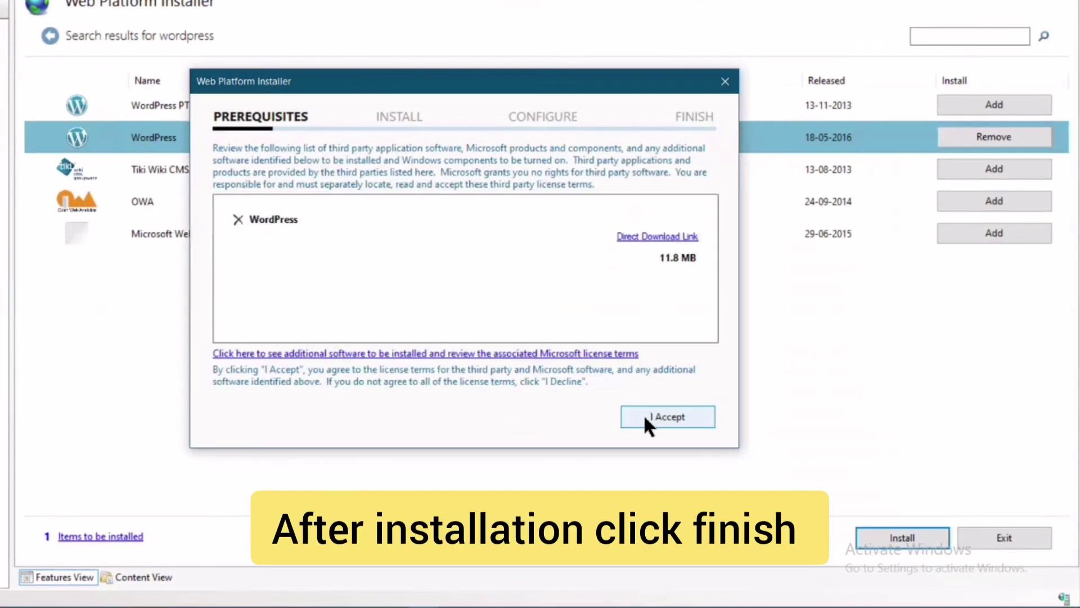
left_click(646, 423)
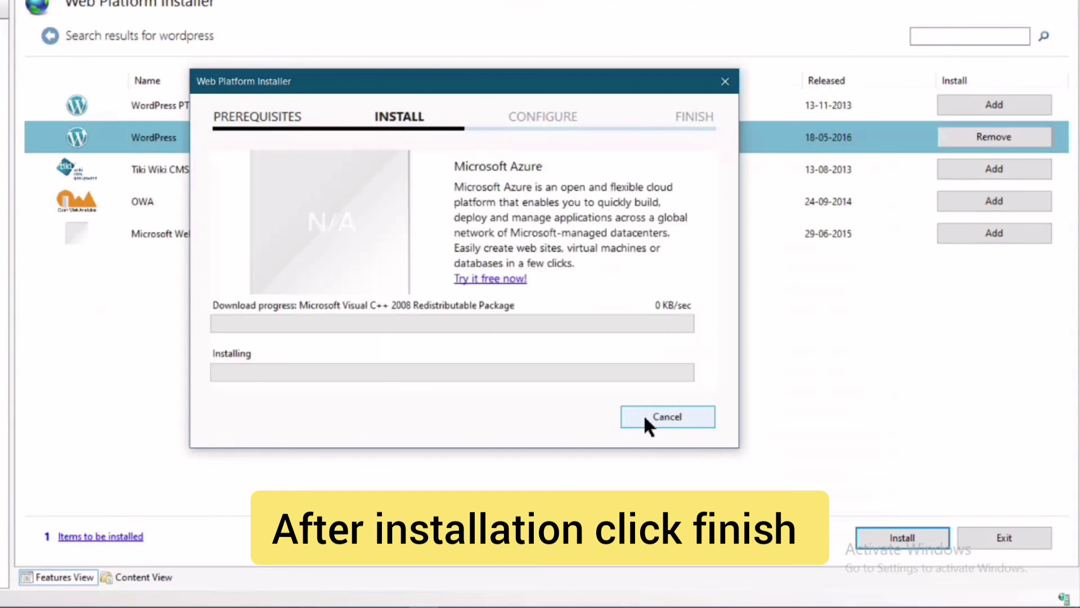